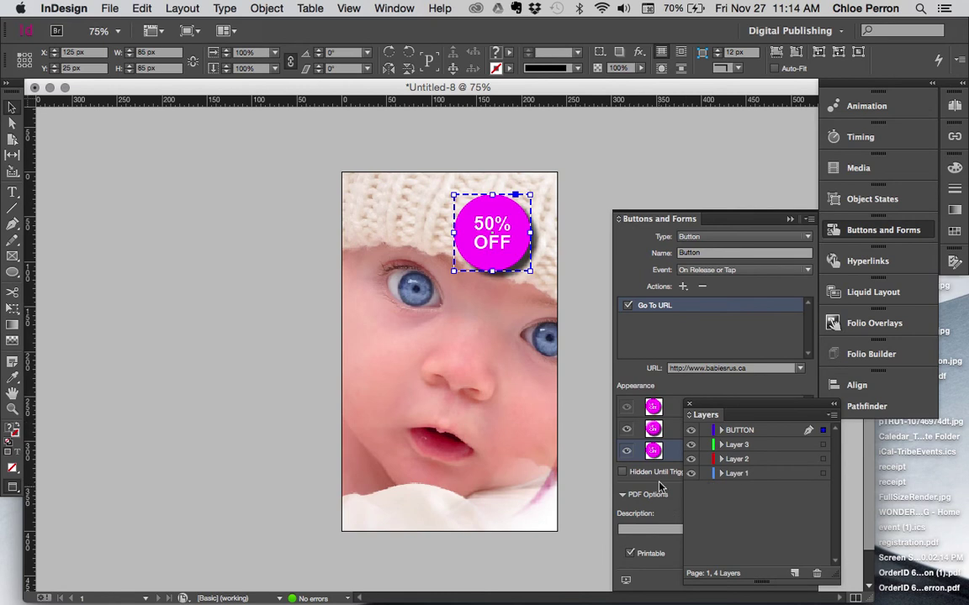
# - Preview the Normal, Rollover and Click appearances of the 50% OFF button
pyautogui.click(680, 508)
pyautogui.click(695, 409)
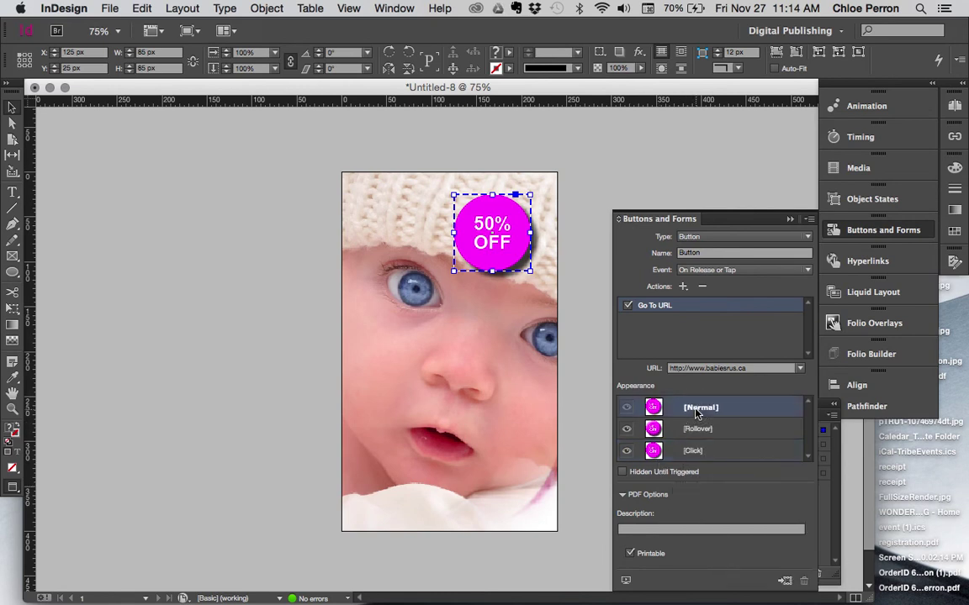
pyautogui.click(696, 430)
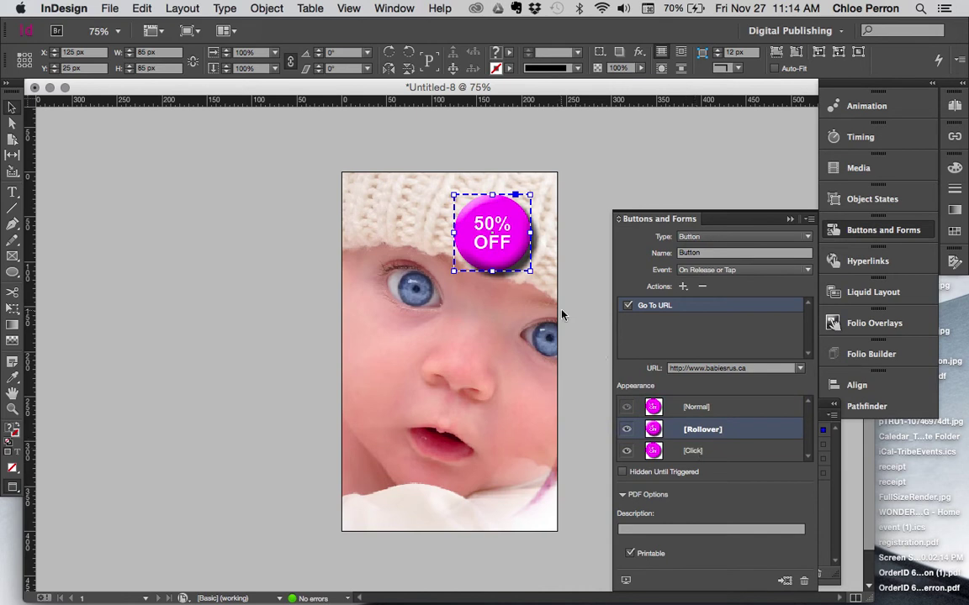
pyautogui.click(704, 454)
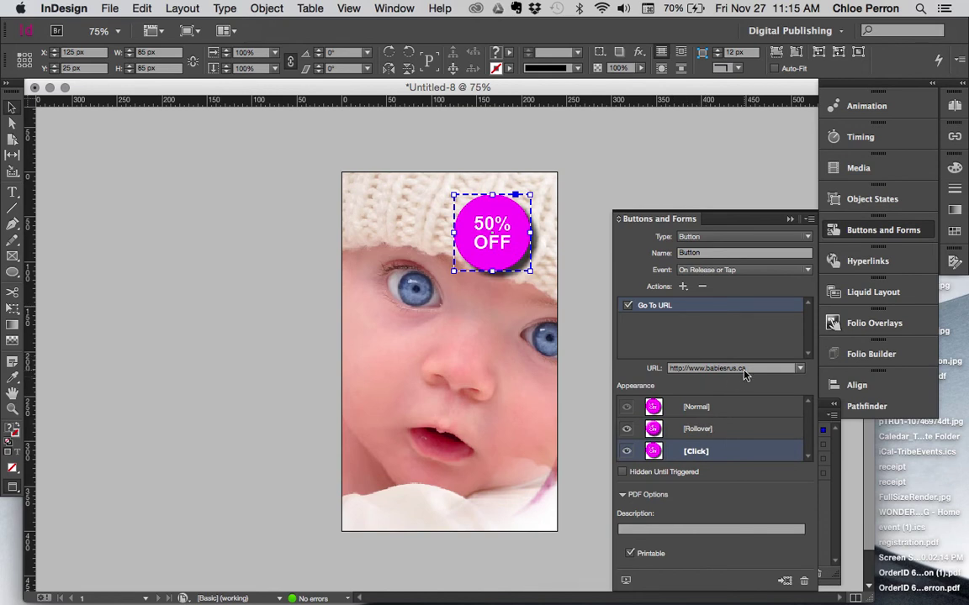
# - Draw a frame about 94 × 47 px at the page's bottom and place the Babies R Us logo from L10_Interactivity's Babies R Us Images folder in it
pyautogui.click(449, 351)
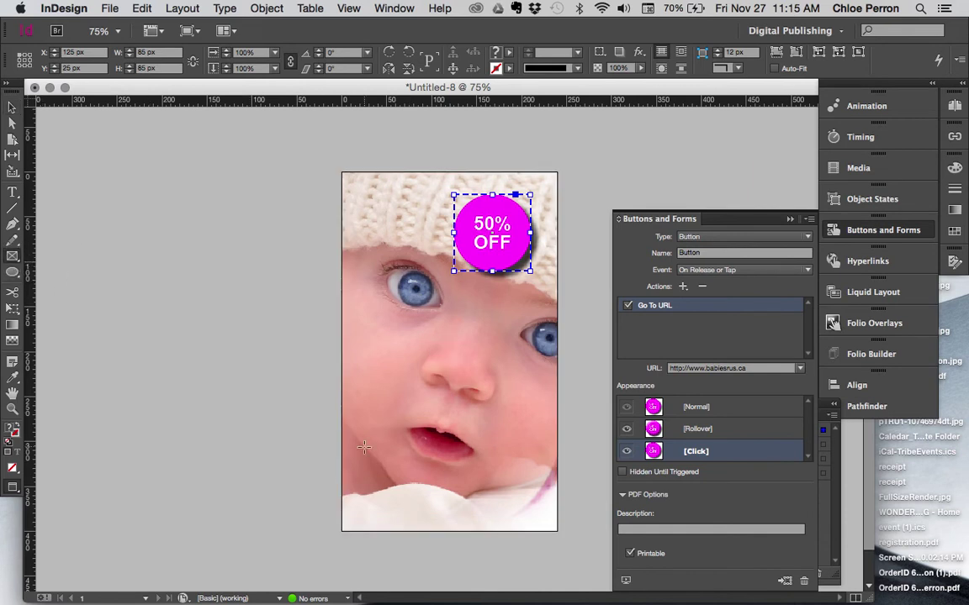
pyautogui.moveTo(397, 481); pyautogui.dragTo(480, 522)
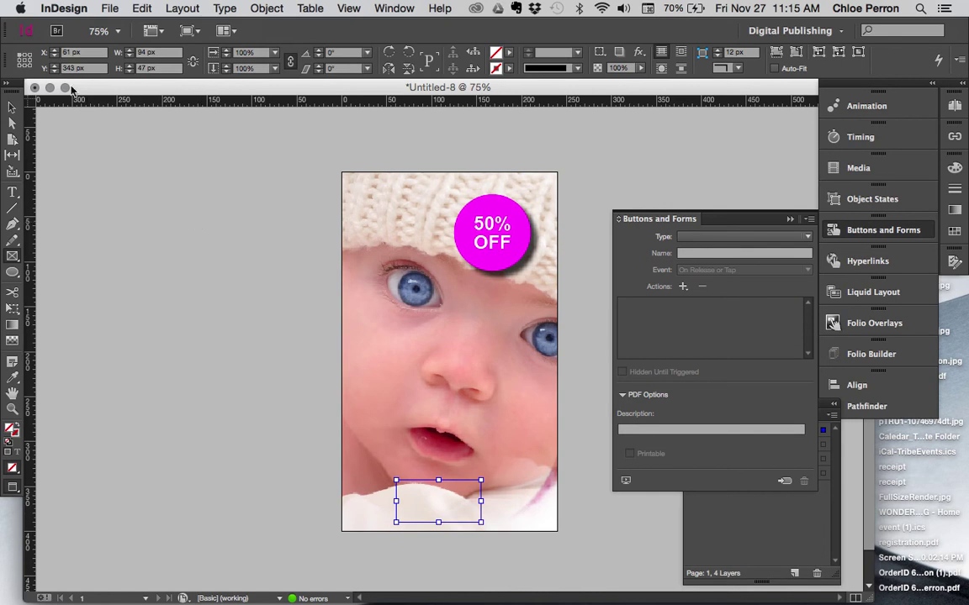
pyautogui.click(109, 8)
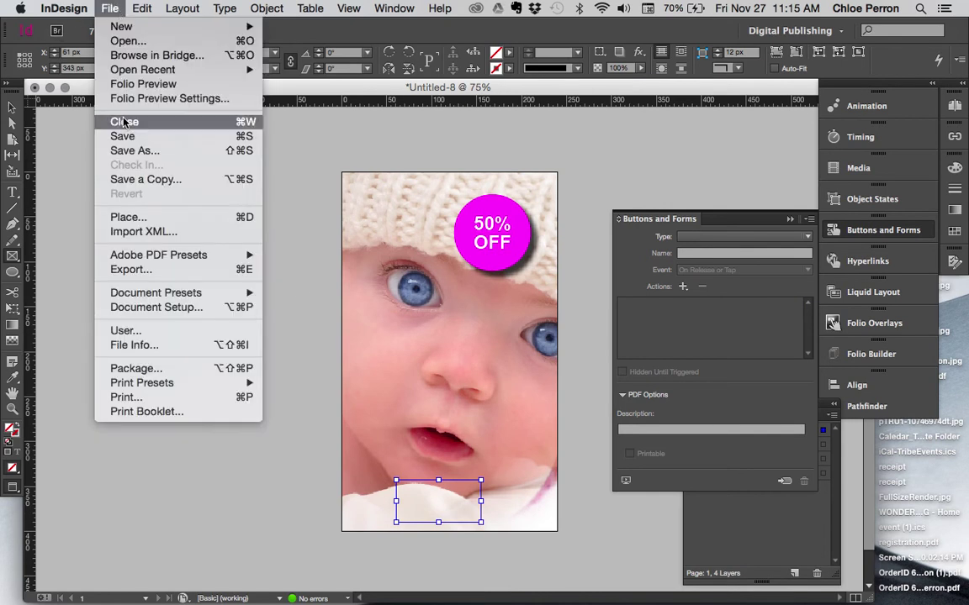
pyautogui.click(123, 217)
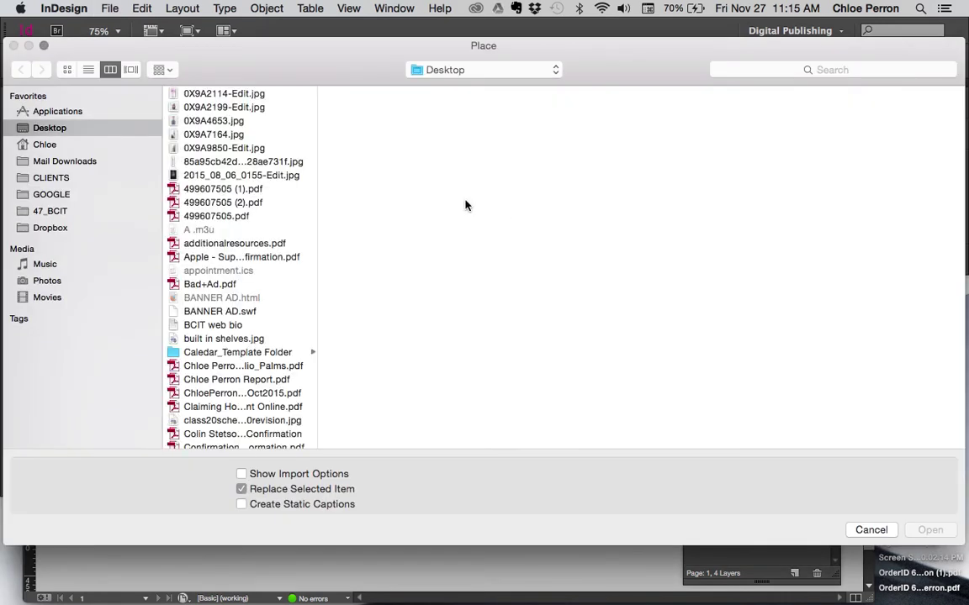
pyautogui.click(88, 211)
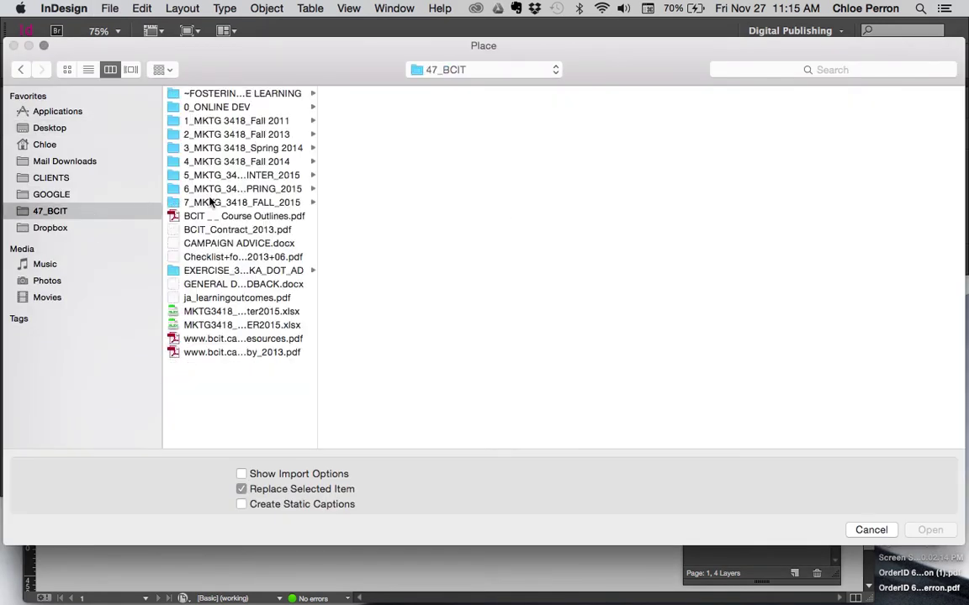
pyautogui.click(244, 110)
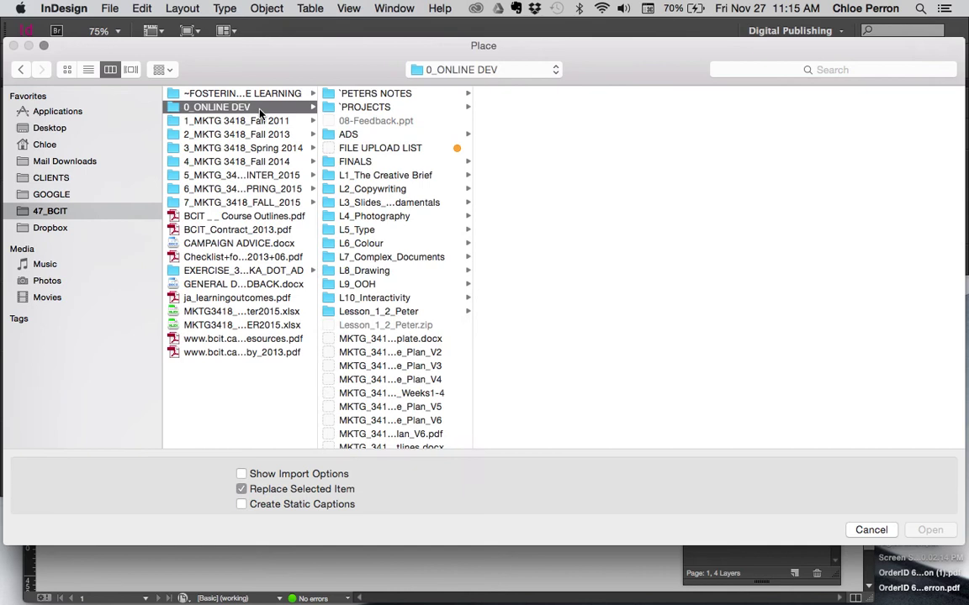
pyautogui.click(401, 299)
pyautogui.click(538, 94)
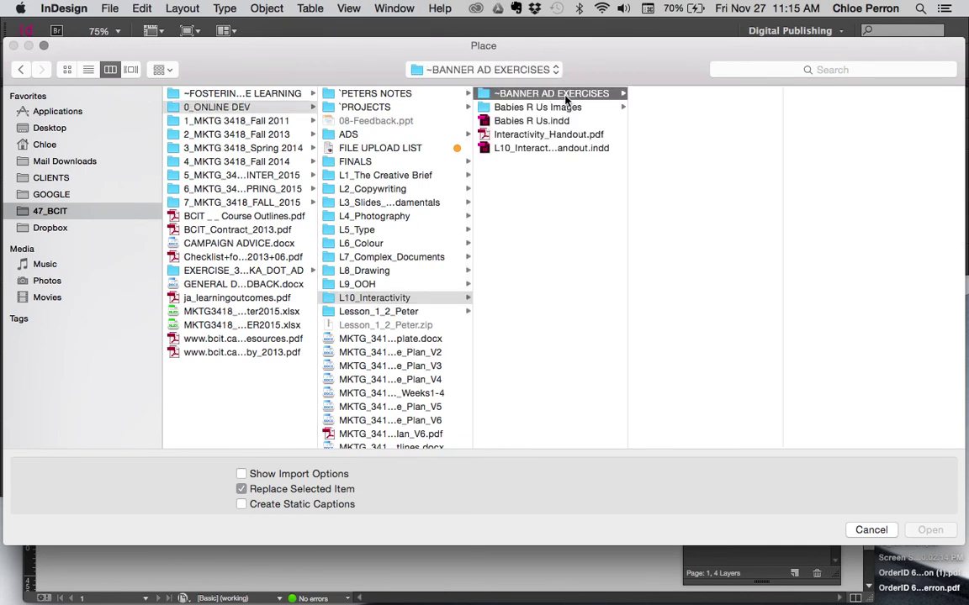
pyautogui.click(565, 109)
pyautogui.doubleClick(686, 99)
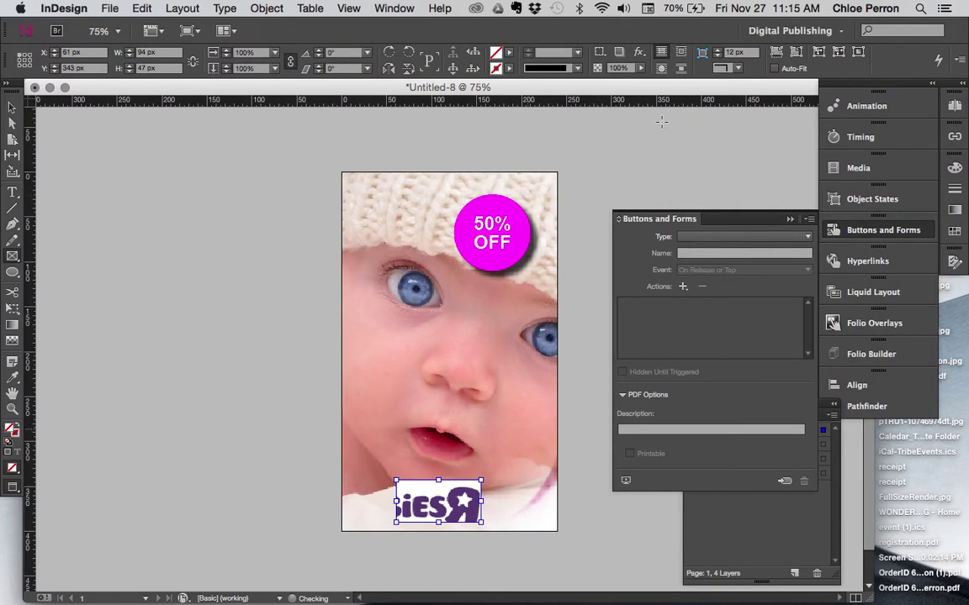
# - Fit the Babies R Us logo proportionally so it sits completely inside its frame
pyautogui.click(775, 53)
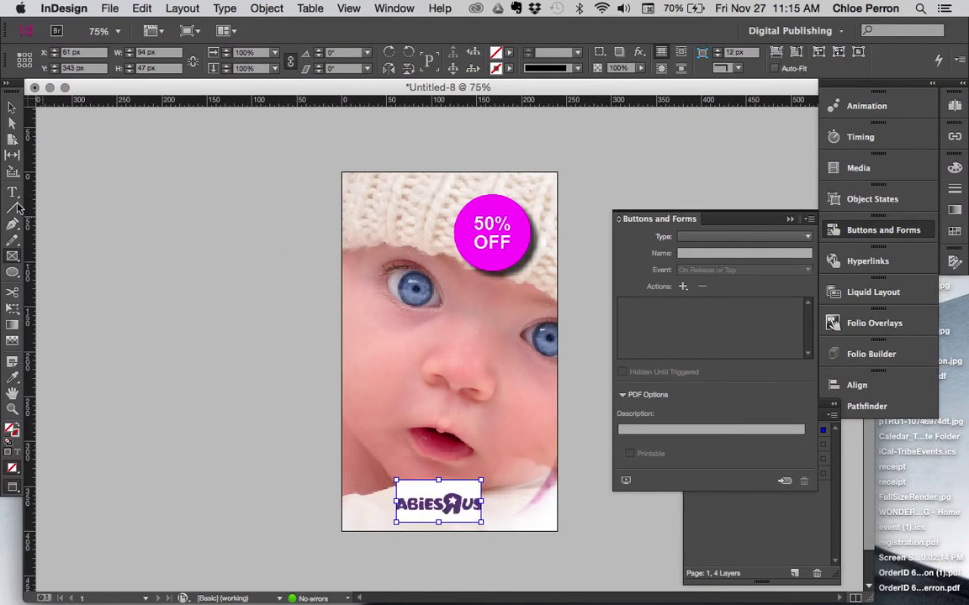
pyautogui.click(11, 106)
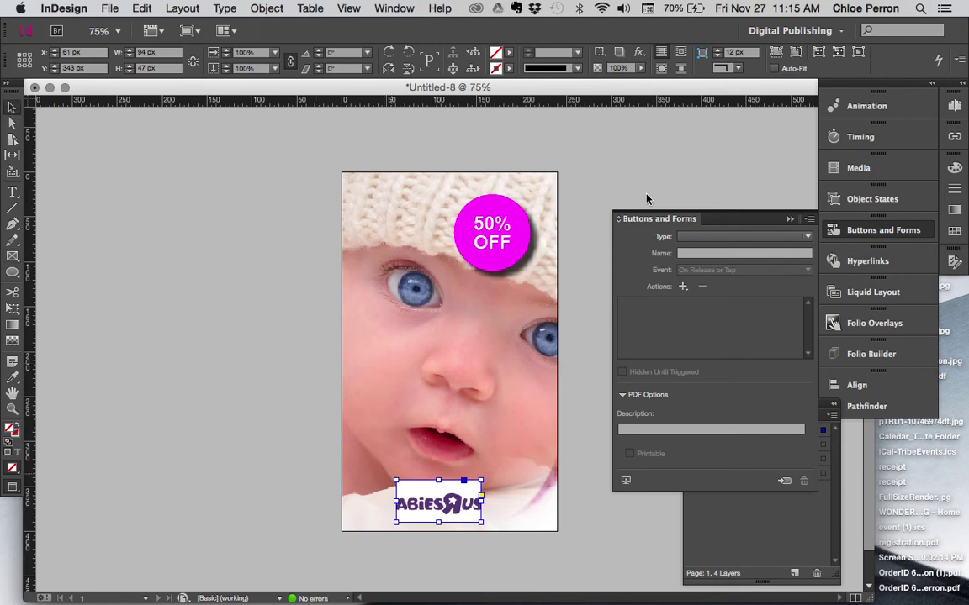
pyautogui.click(715, 49)
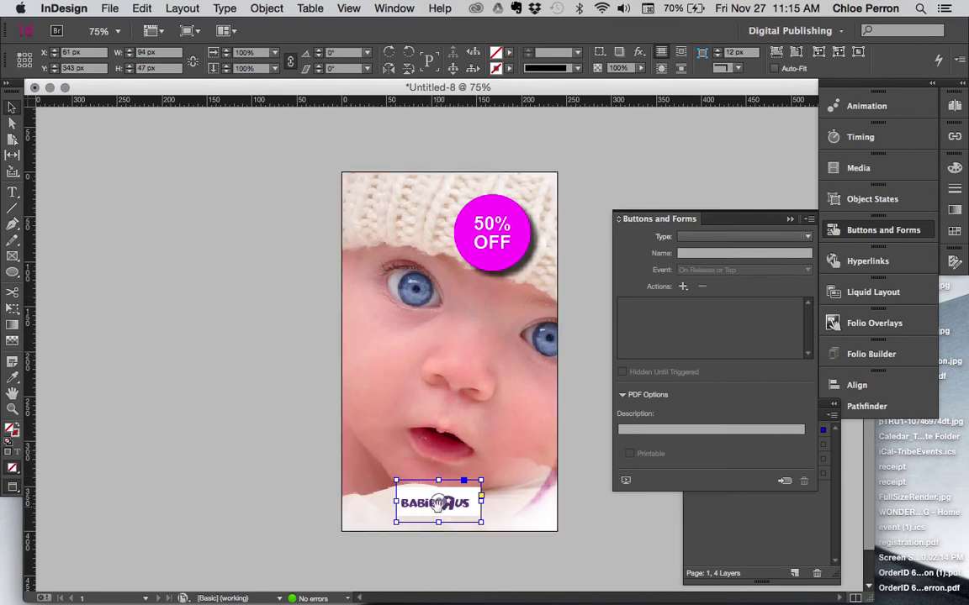
# - Crop the logo's frame to about 82 × 21 px around the artwork and move it to the page's lower-right corner
pyautogui.press('super+equal')
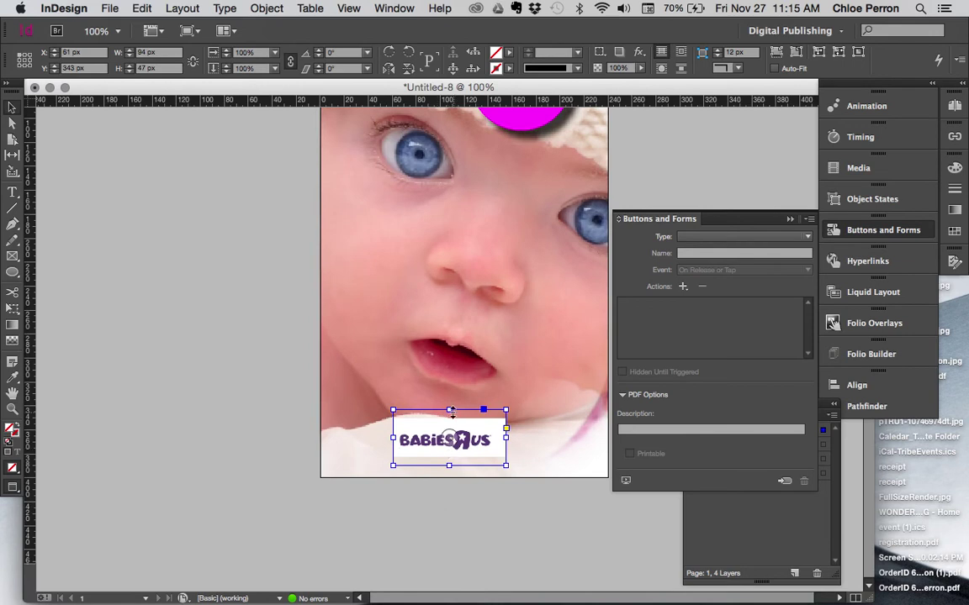
pyautogui.moveTo(449, 412); pyautogui.dragTo(450, 446)
pyautogui.moveTo(505, 430); pyautogui.dragTo(496, 434)
pyautogui.moveTo(391, 432); pyautogui.dragTo(527, 459)
pyautogui.hscroll(4, 460, 458)
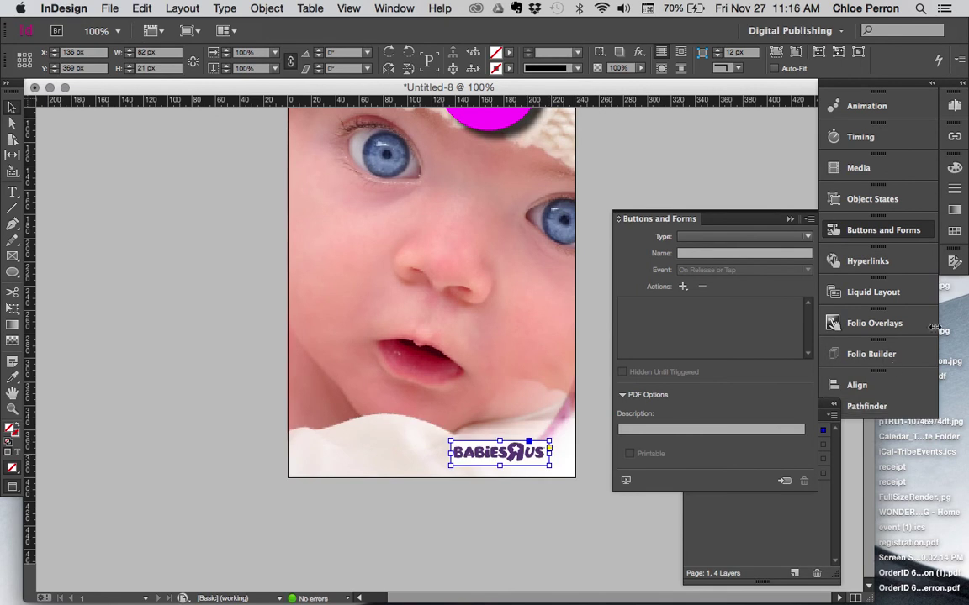
# - Centre the logo horizontally on the banner using Align to Page
pyautogui.click(915, 385)
pyautogui.click(725, 467)
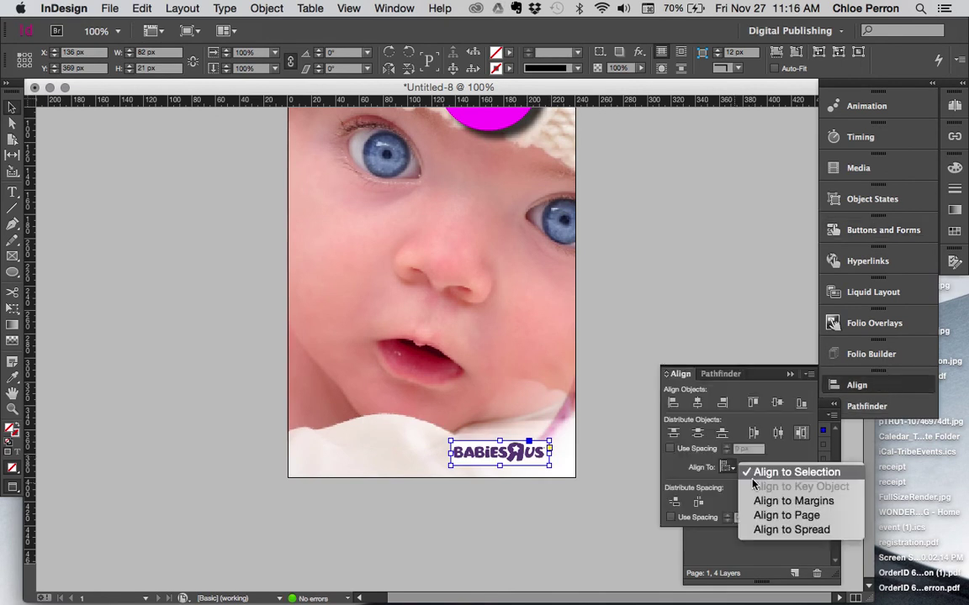
pyautogui.click(786, 514)
pyautogui.click(698, 404)
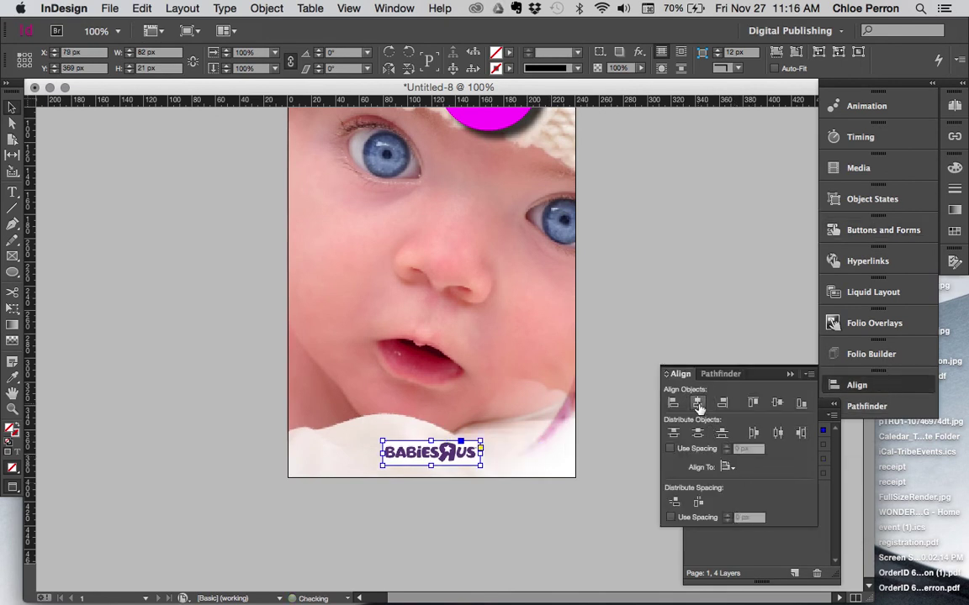
pyautogui.click(612, 486)
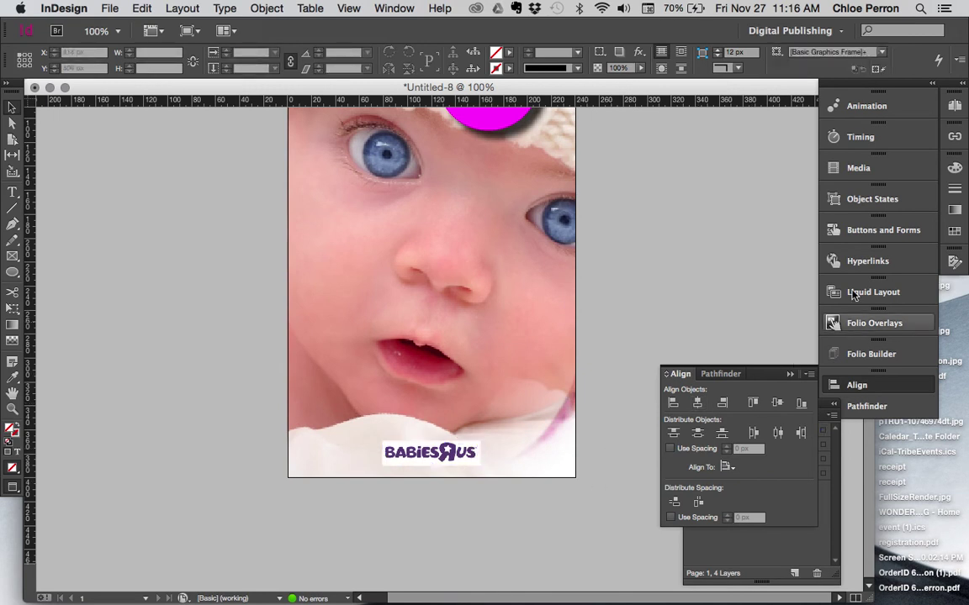
# - Check the layer contents by hiding BUTTON, Layer 3 and Layer 2 one after another and showing them again
pyautogui.click(774, 539)
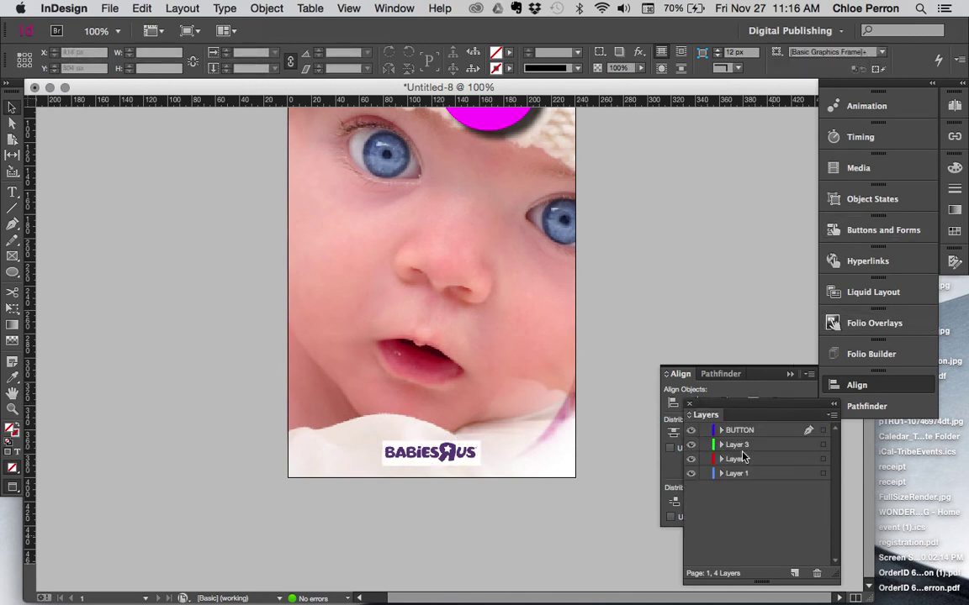
pyautogui.click(691, 431)
pyautogui.click(691, 445)
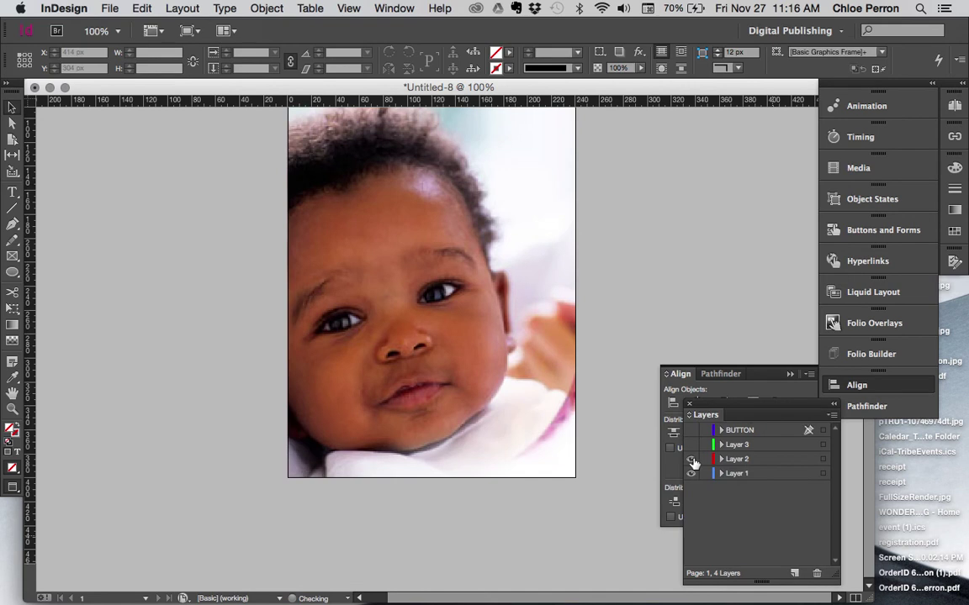
pyautogui.click(691, 460)
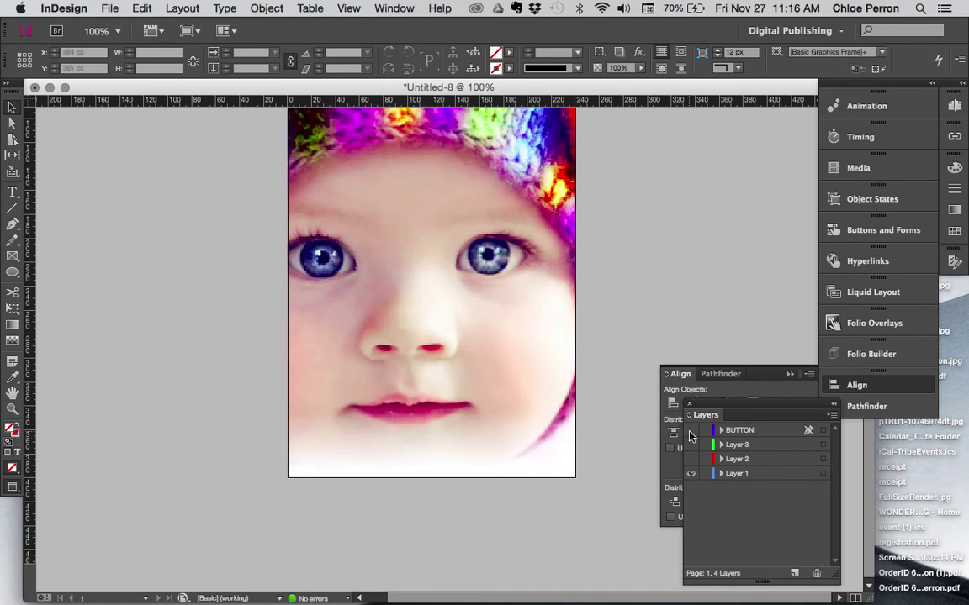
pyautogui.click(691, 431)
pyautogui.click(691, 444)
# - Create a new layer above BUTTON, move the Babies R Us logo onto it and name the layer "logo"
pyautogui.click(469, 458)
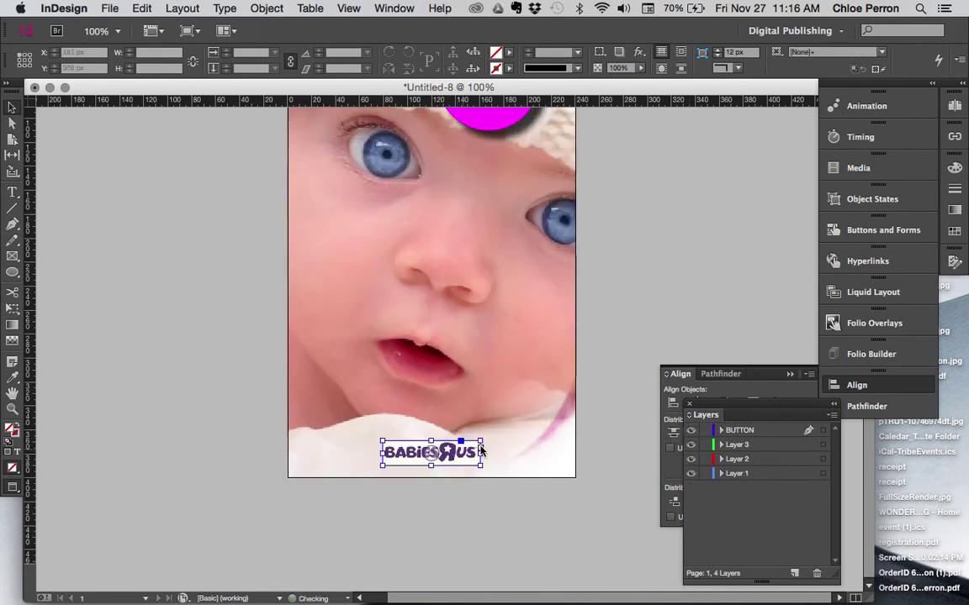
pyautogui.click(795, 575)
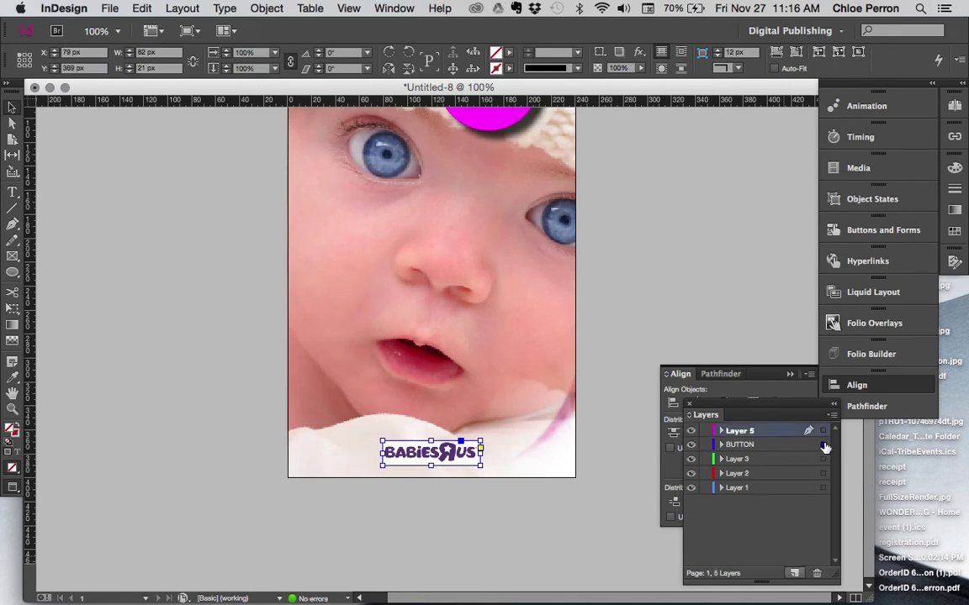
pyautogui.moveTo(824, 447); pyautogui.dragTo(824, 432)
pyautogui.doubleClick(739, 431)
pyautogui.write('lo')
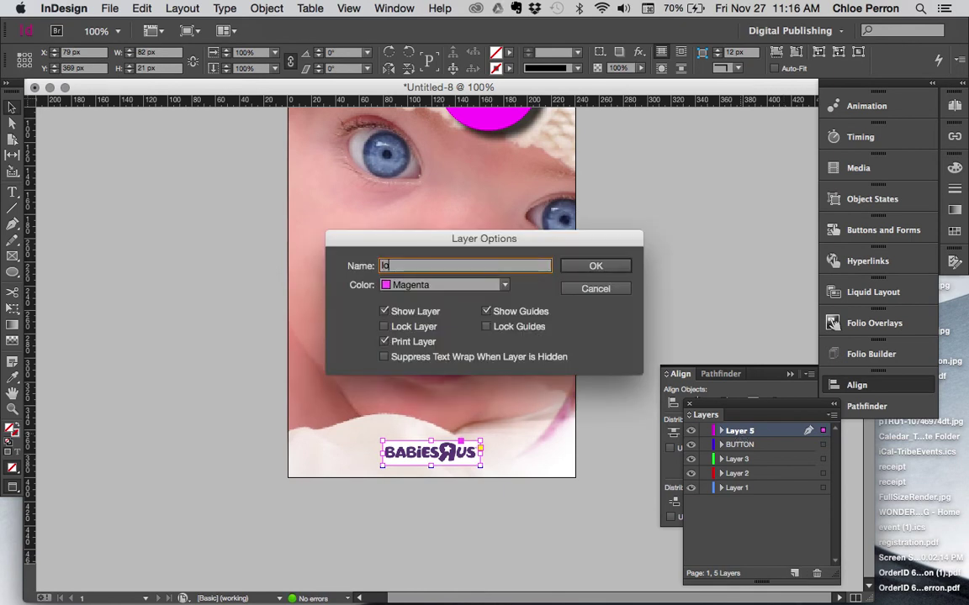
pyautogui.press('Escape')
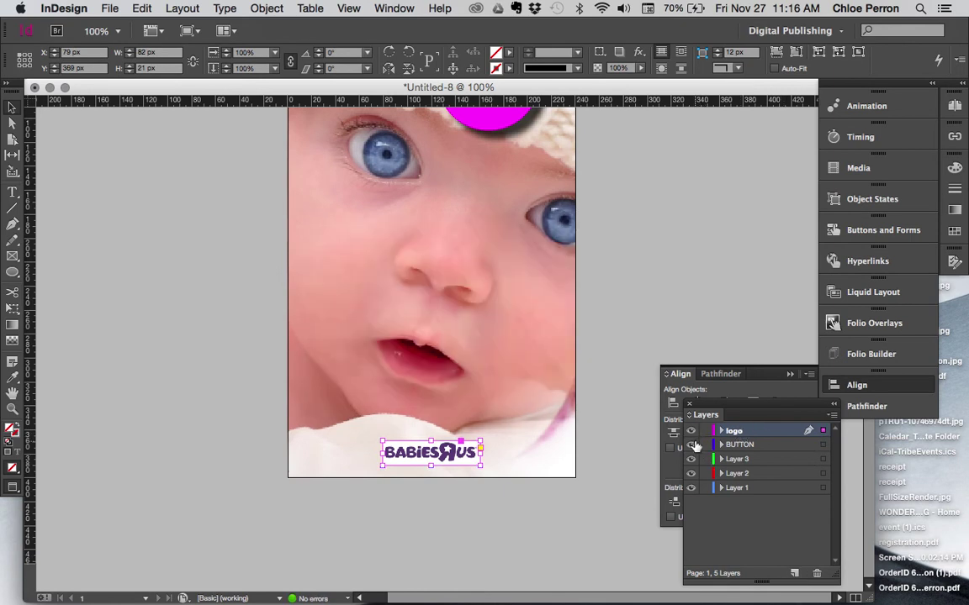
# - Hide the BUTTON and Layer 3 layers and compare how the logo sits on the different baby photos
pyautogui.click(693, 446)
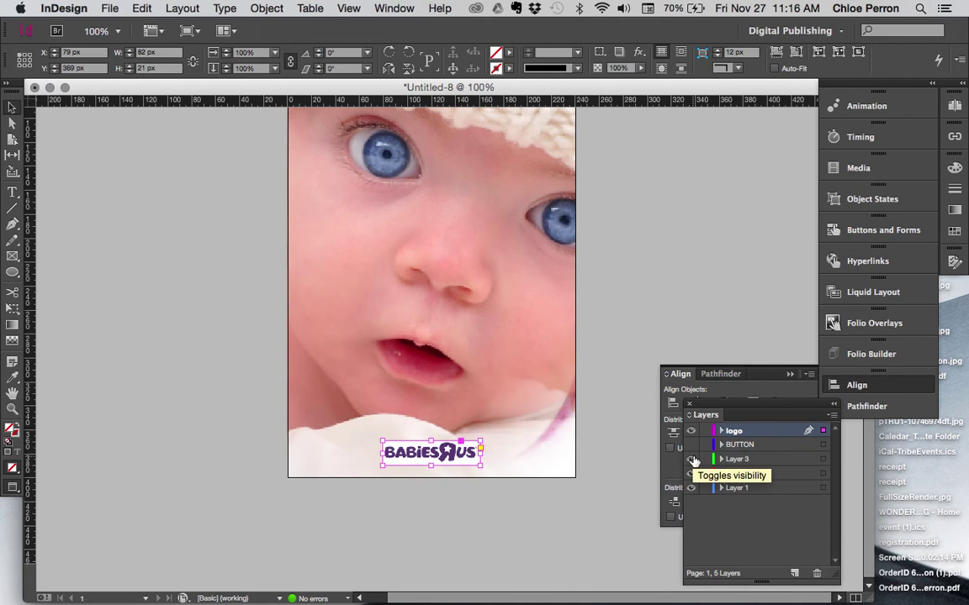
pyautogui.click(692, 460)
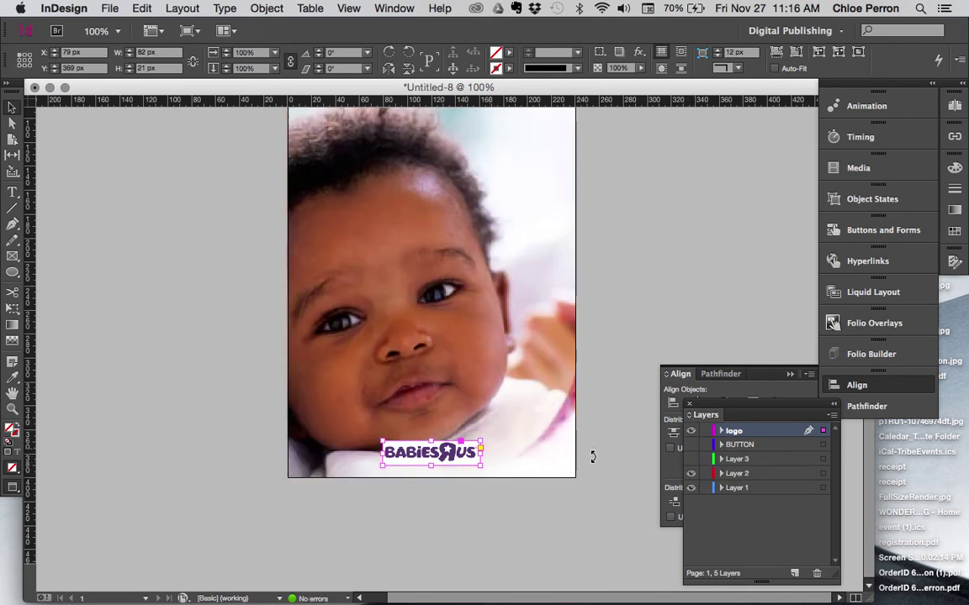
pyautogui.click(691, 474)
pyautogui.click(691, 474)
pyautogui.click(633, 460)
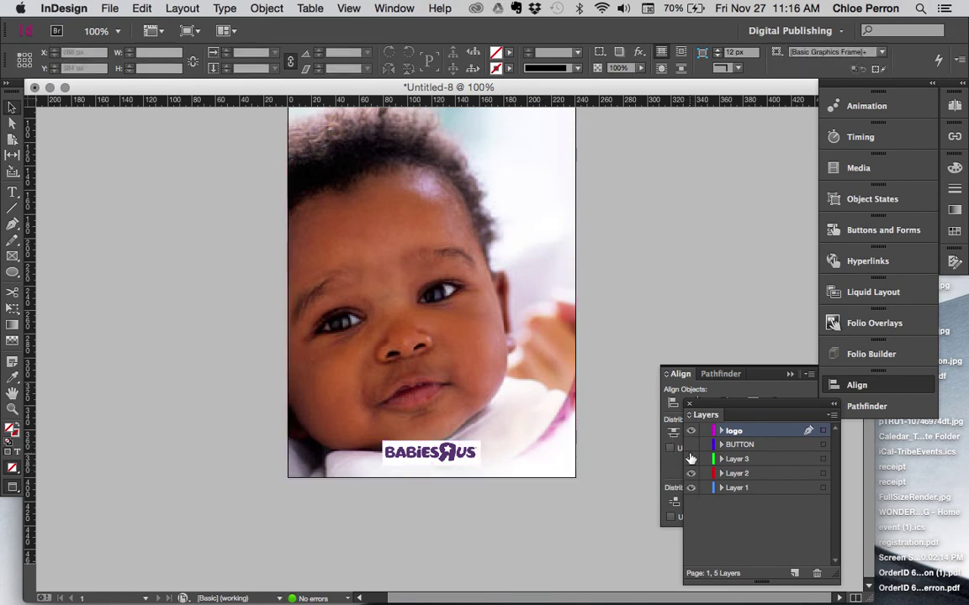
pyautogui.click(690, 458)
pyautogui.click(691, 462)
pyautogui.click(691, 474)
pyautogui.click(691, 474)
# - Apply a diagonal gradient feather to the baby photo on Layer 2 and hide Layer 1
pyautogui.click(740, 474)
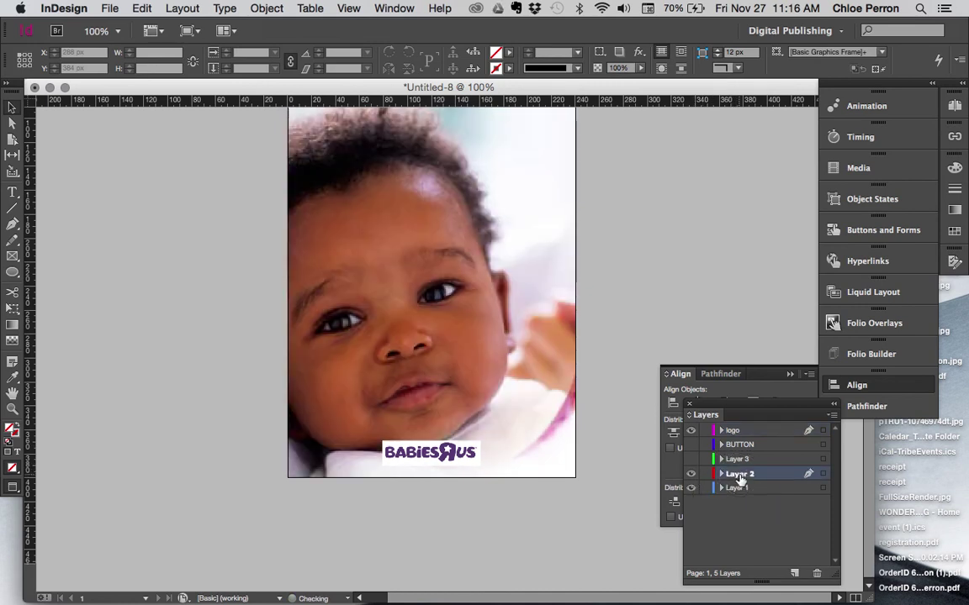
pyautogui.click(12, 342)
pyautogui.click(513, 420)
pyautogui.moveTo(366, 423); pyautogui.dragTo(431, 464)
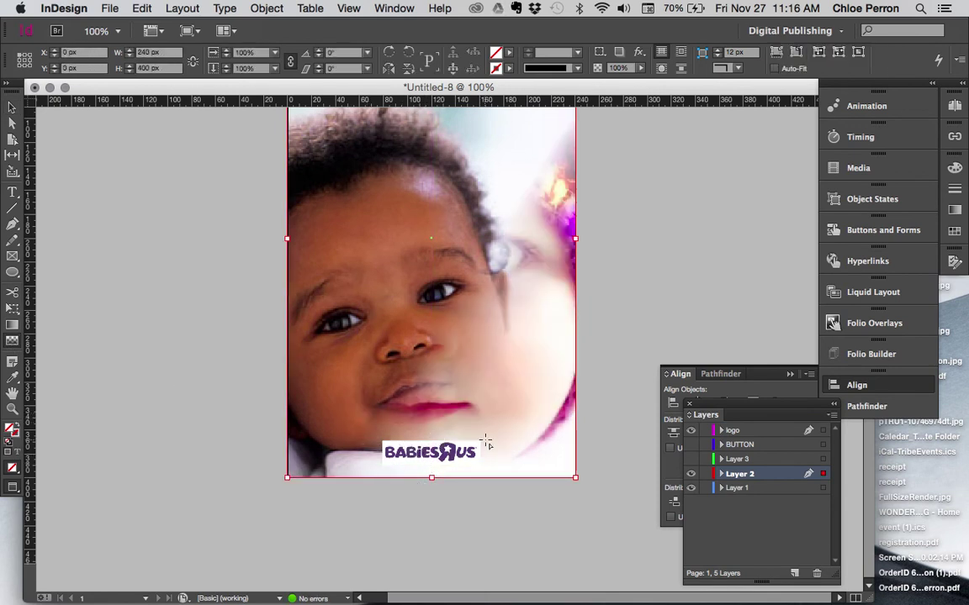
pyautogui.click(692, 489)
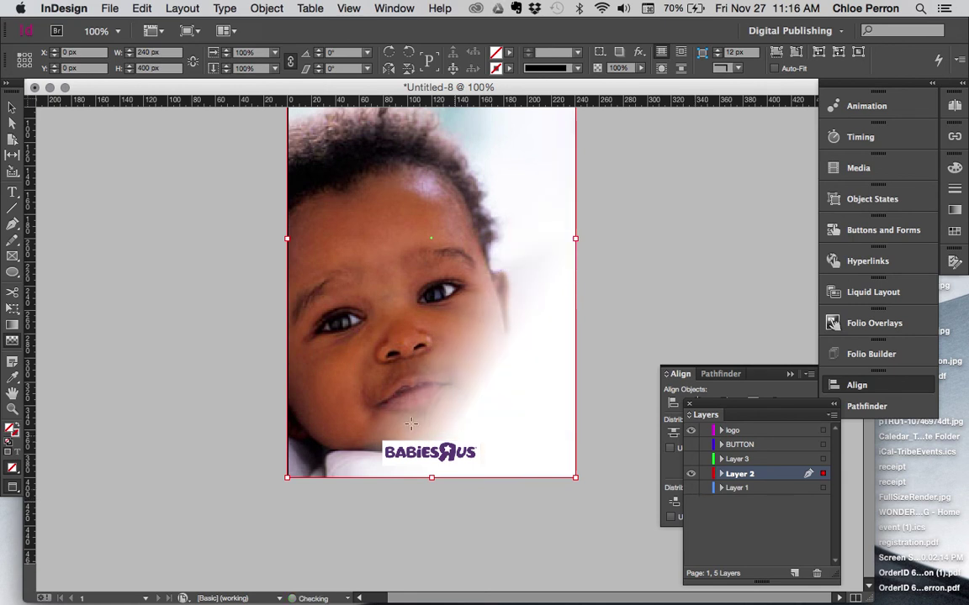
# - Redraw the Layer 2 photo's gradient feather with short strokes until only its lower edge fades to white behind the logo
pyautogui.moveTo(467, 410); pyautogui.dragTo(467, 469)
pyautogui.moveTo(380, 389); pyautogui.dragTo(425, 463)
pyautogui.moveTo(357, 368); pyautogui.dragTo(399, 412)
pyautogui.moveTo(333, 383); pyautogui.dragTo(373, 424)
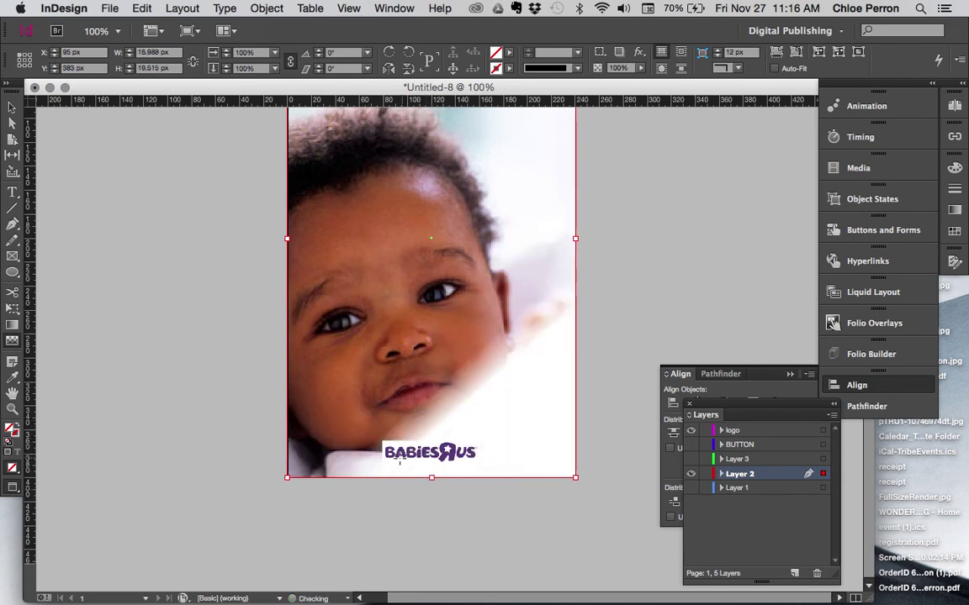
pyautogui.moveTo(395, 383); pyautogui.dragTo(347, 430)
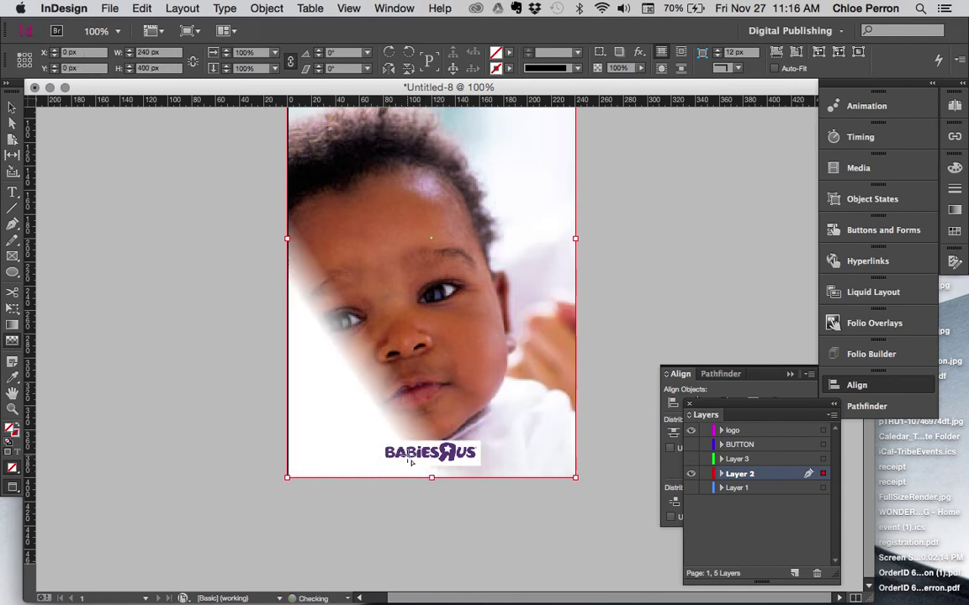
pyautogui.moveTo(429, 455); pyautogui.dragTo(417, 478)
pyautogui.moveTo(378, 424); pyautogui.dragTo(379, 453)
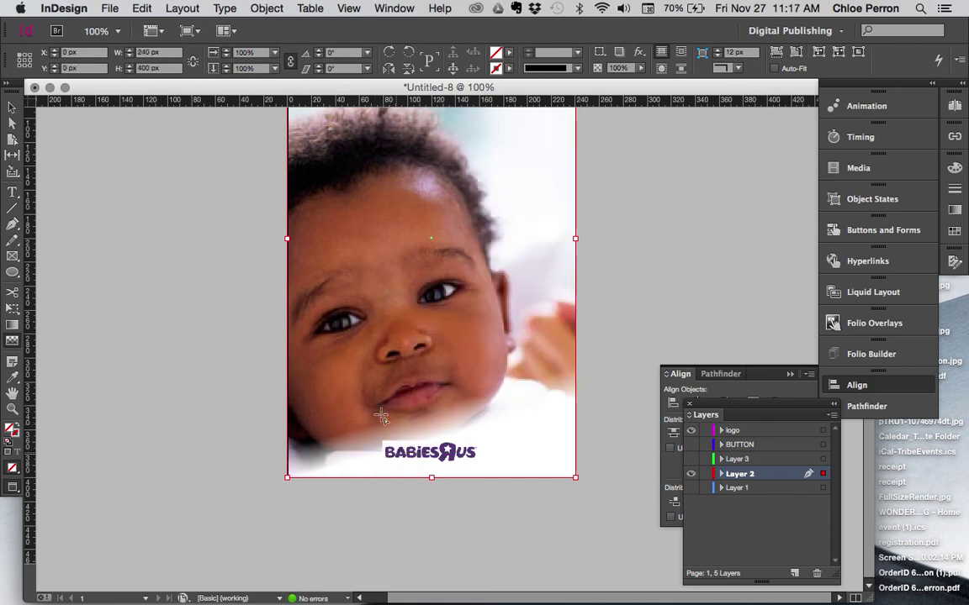
pyautogui.press('Down')
pyautogui.press('Down')
pyautogui.press('Down')
pyautogui.press('Down')
pyautogui.press('Down')
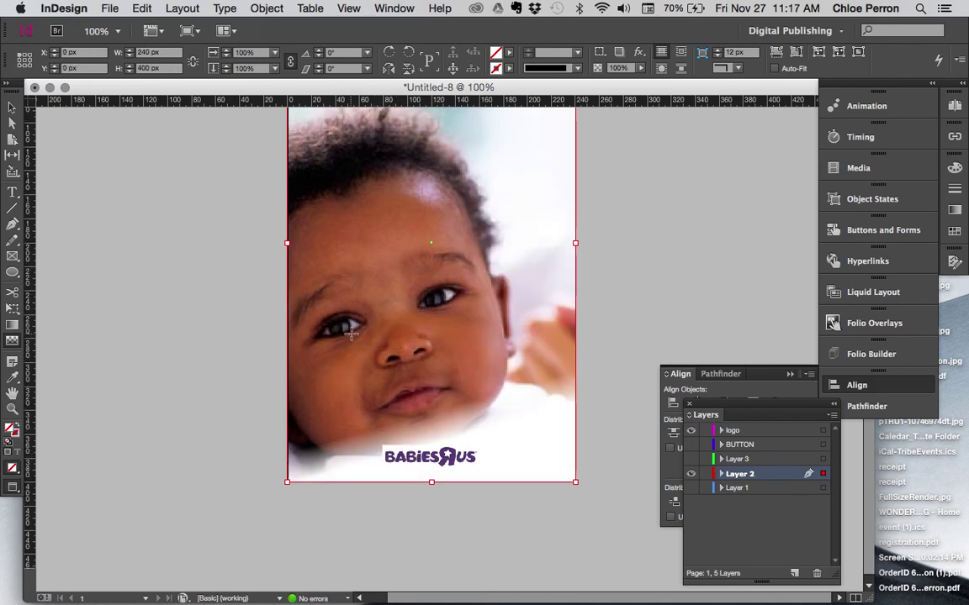
pyautogui.press('Down')
pyautogui.press('Down')
pyautogui.press('Down')
pyautogui.press('Down')
pyautogui.press('Down')
# - Try shifting the baby photo inside its Layer 2 frame about 11 px to the left and move it back
pyautogui.press('v')
pyautogui.click(112, 197)
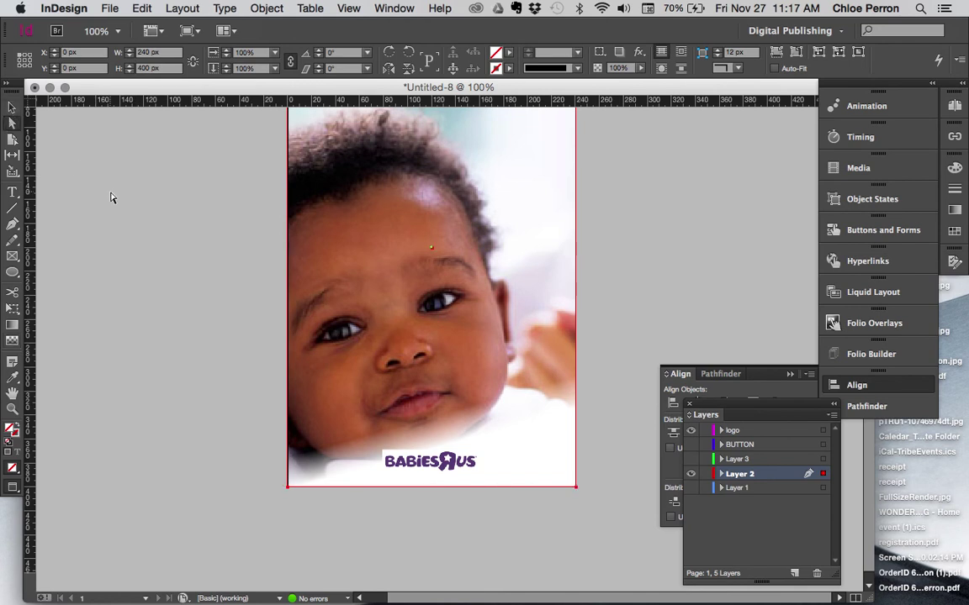
pyautogui.scroll(3, 113, 200)
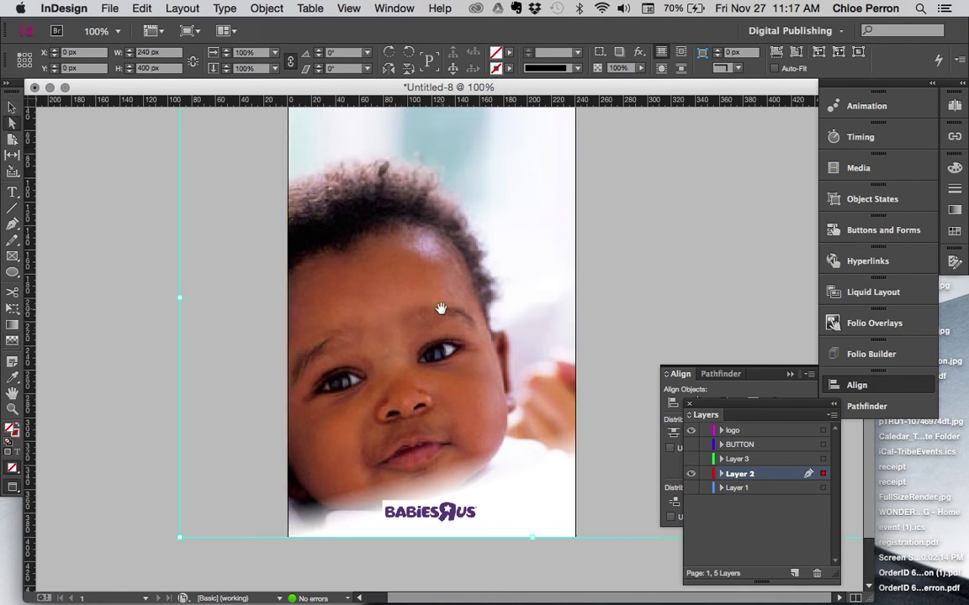
pyautogui.click(440, 308)
pyautogui.scroll(5, 412, 359)
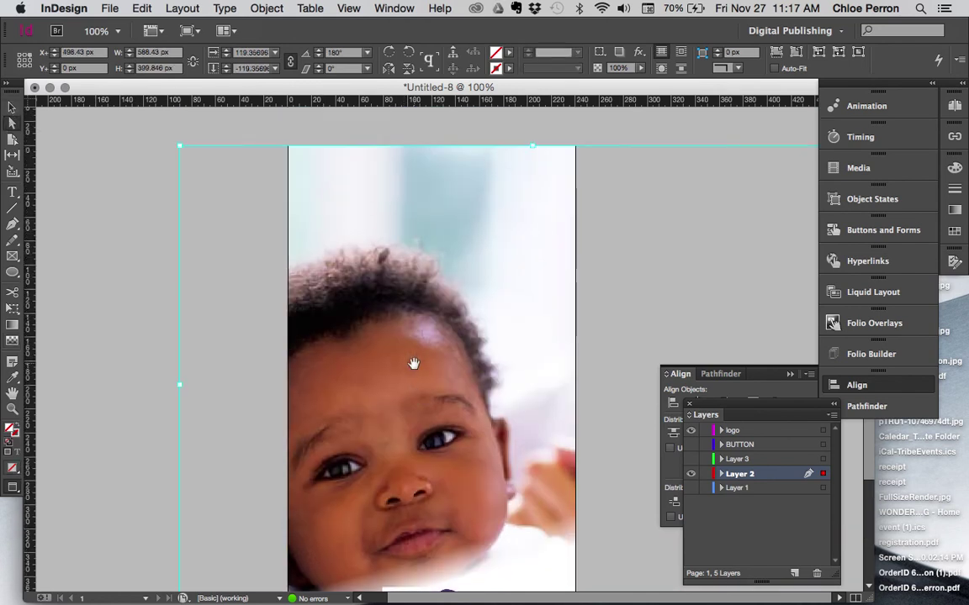
pyautogui.scroll(-7, 413, 364)
pyautogui.click(415, 361)
pyautogui.moveTo(414, 361)
pyautogui.mouseDown()
pyautogui.moveTo(355, 370)
pyautogui.moveTo(357, 324)
pyautogui.moveTo(391, 371)
pyautogui.moveTo(403, 370)
pyautogui.moveTo(401, 362)
pyautogui.mouseUp()
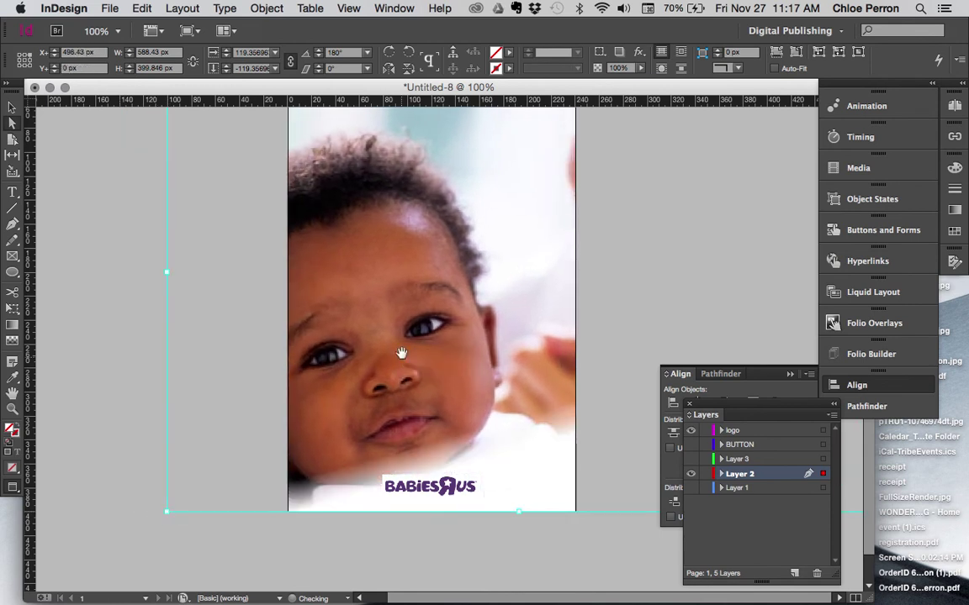
pyautogui.click(390, 69)
pyautogui.press('Return')
pyautogui.scroll(3, 531, 401)
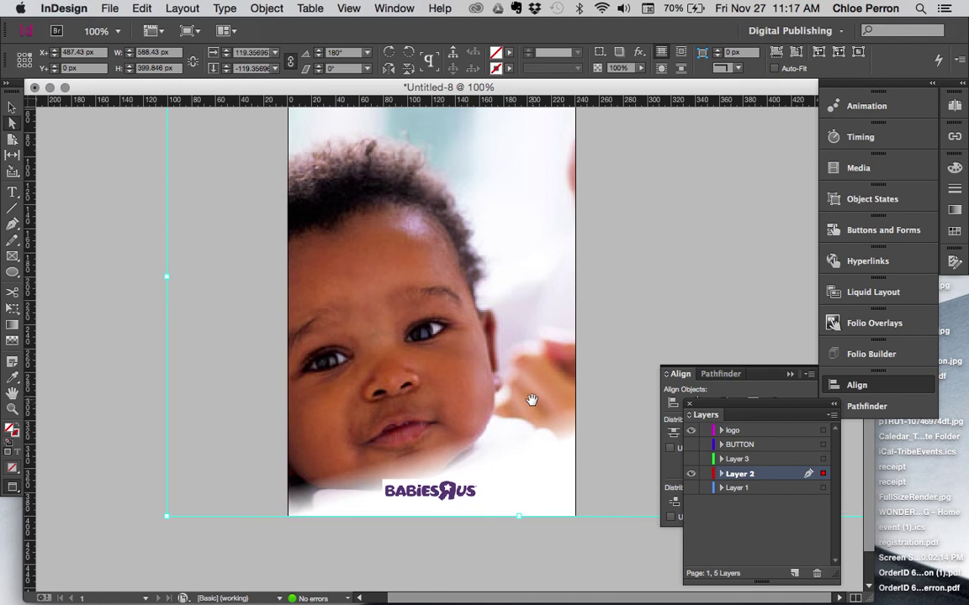
pyautogui.moveTo(518, 411); pyautogui.dragTo(528, 406)
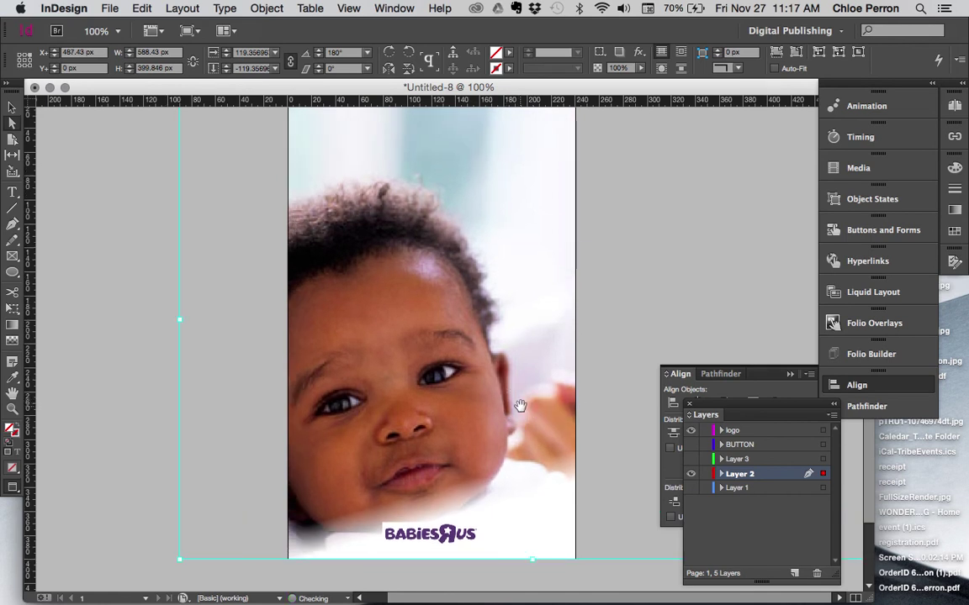
pyautogui.click(385, 61)
pyautogui.press('Return')
# - Flip the Layer 2 baby photo horizontally and reposition it inside its frame at X -232 px
pyautogui.press('super+minus')
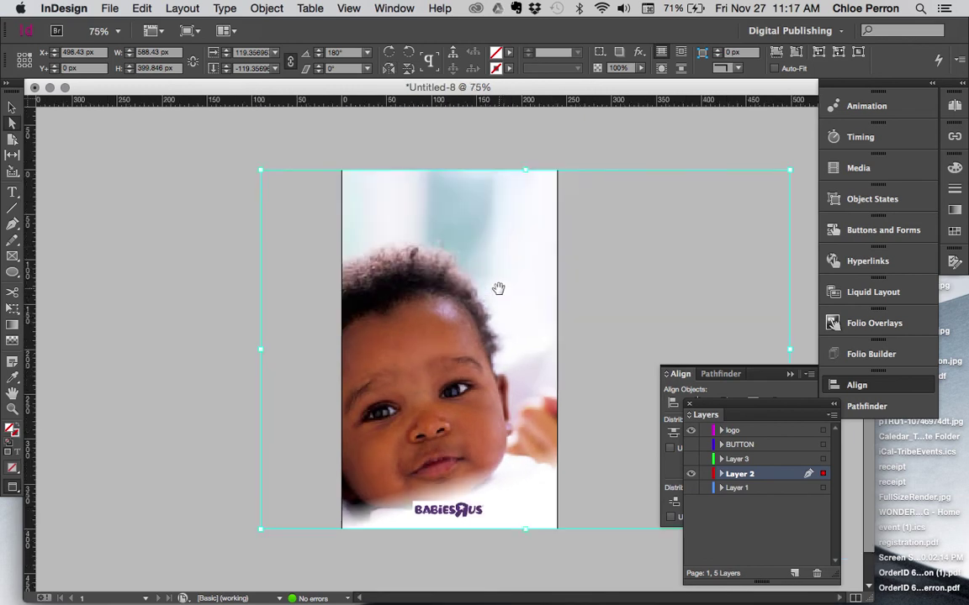
pyautogui.press('super+space')
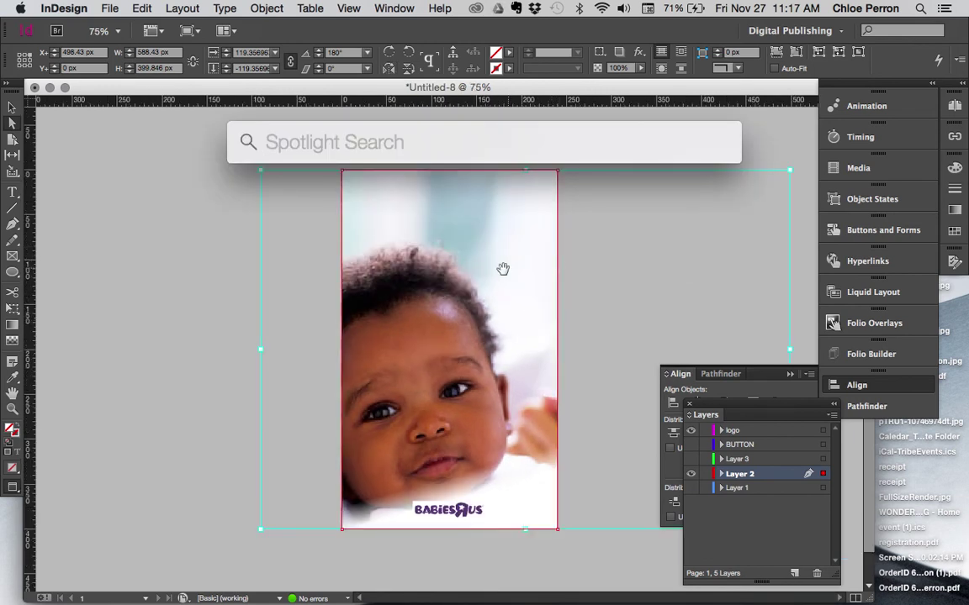
pyautogui.press('Escape')
pyautogui.click(409, 53)
pyautogui.press('Return')
pyautogui.moveTo(446, 311); pyautogui.dragTo(387, 311)
pyautogui.moveTo(457, 253); pyautogui.dragTo(434, 262)
pyautogui.click(389, 70)
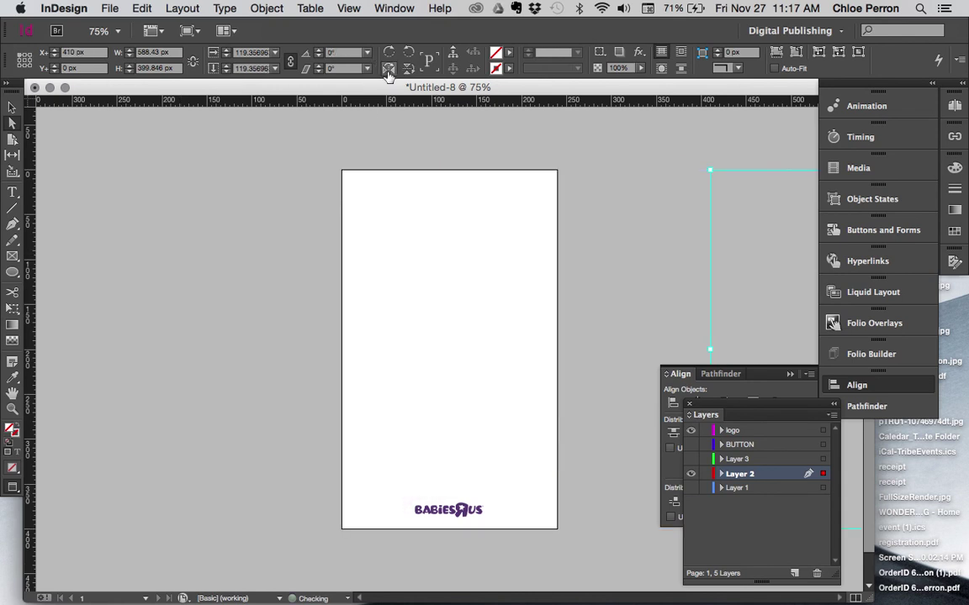
pyautogui.moveTo(713, 257); pyautogui.dragTo(400, 378)
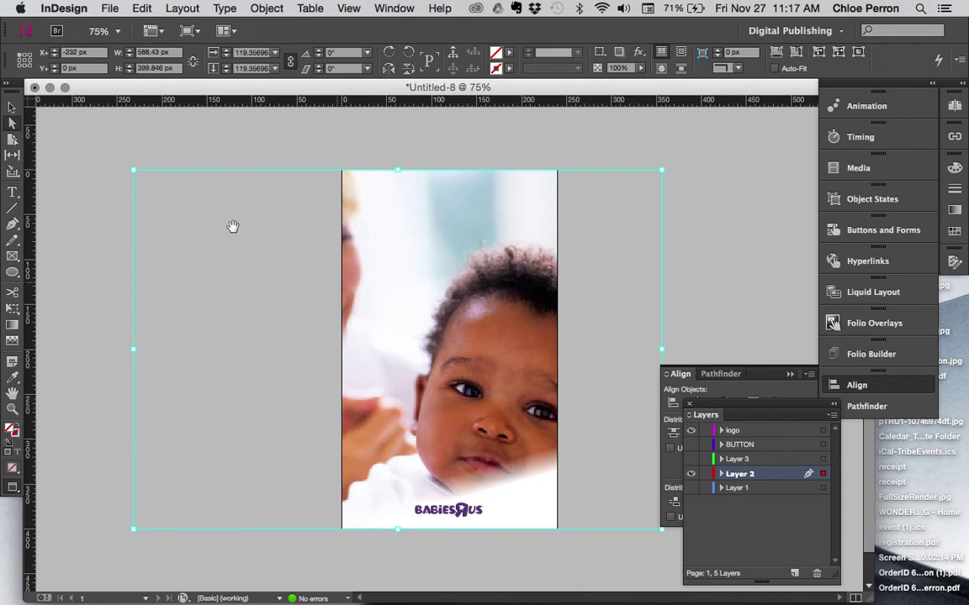
# - Try several gradient feather strokes across the lower edge of the mirrored Layer 2 photo
pyautogui.click(12, 340)
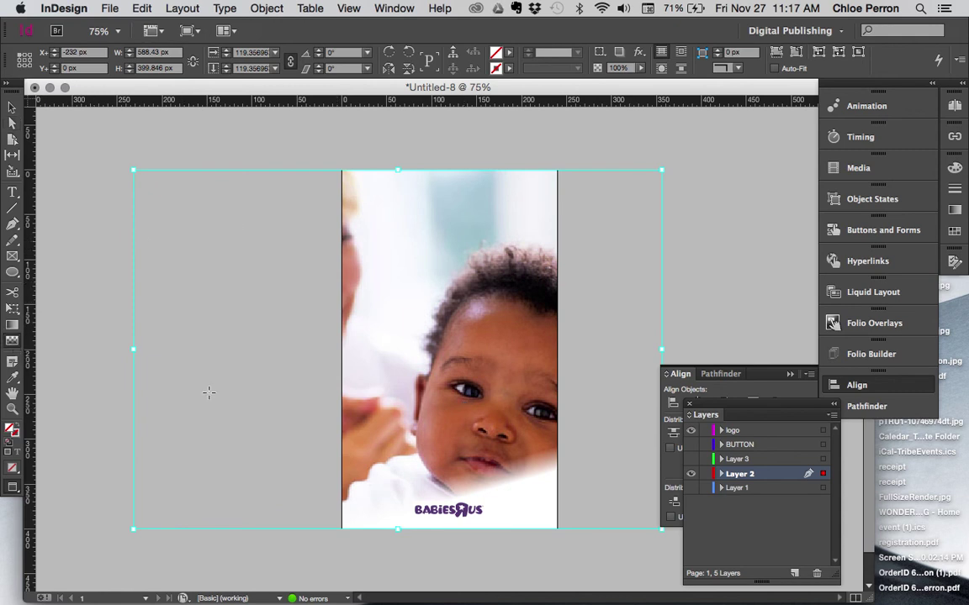
pyautogui.moveTo(483, 465); pyautogui.dragTo(478, 586)
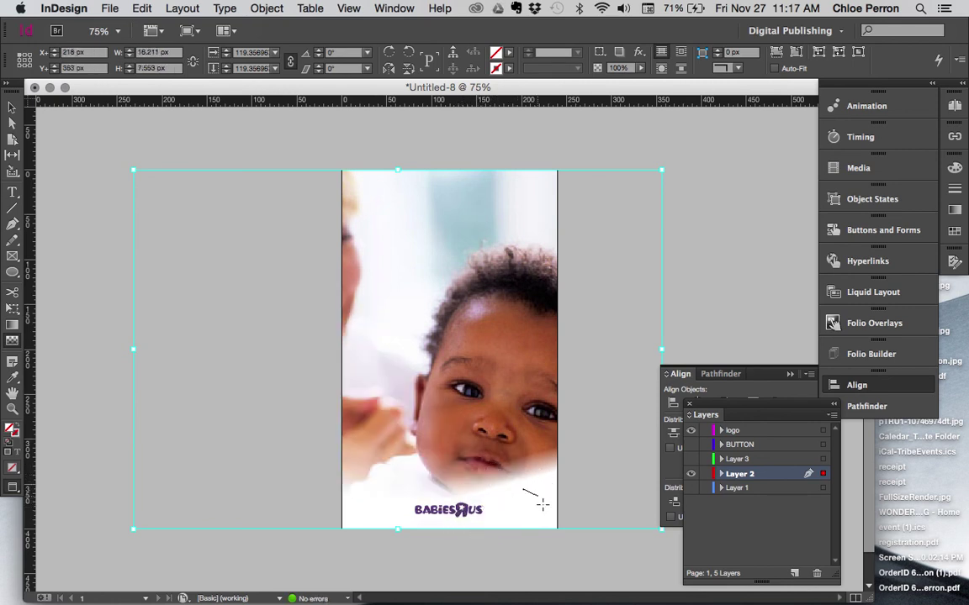
pyautogui.moveTo(540, 503); pyautogui.dragTo(504, 460)
pyautogui.moveTo(424, 492); pyautogui.dragTo(400, 458)
pyautogui.moveTo(443, 525)
pyautogui.mouseDown()
pyautogui.moveTo(487, 512)
pyautogui.moveTo(447, 521)
pyautogui.mouseUp()
pyautogui.moveTo(512, 511); pyautogui.dragTo(502, 515)
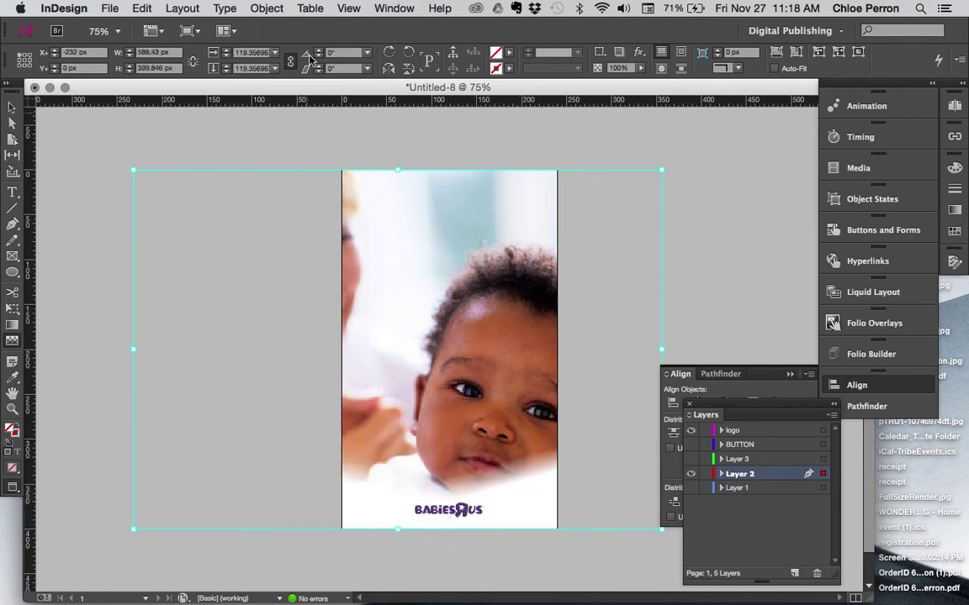
# - Turn off the Gradient Feather effect on the graphic inside the Layer 2 frame
pyautogui.click(267, 8)
pyautogui.moveTo(392, 318)
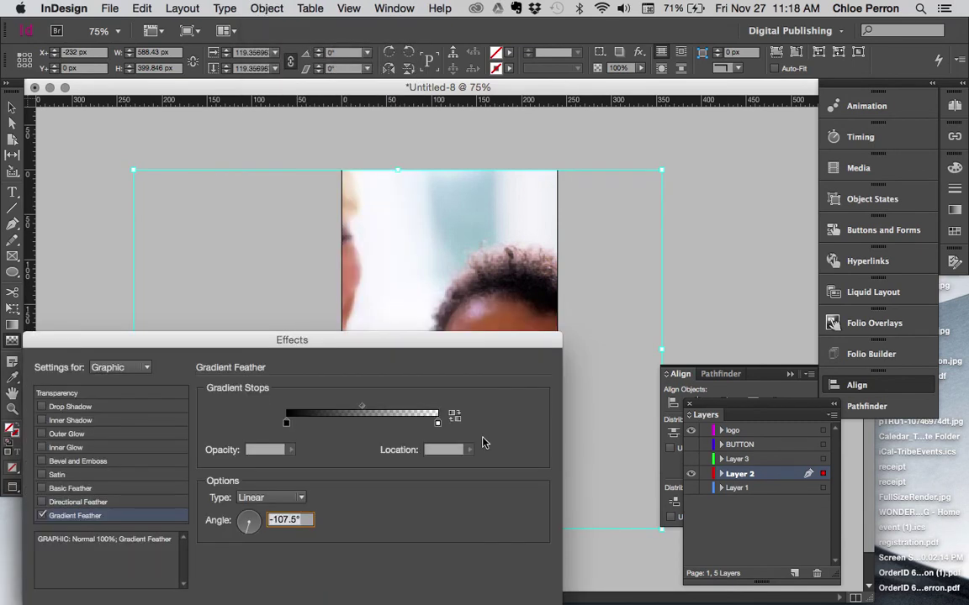
pyautogui.click(41, 517)
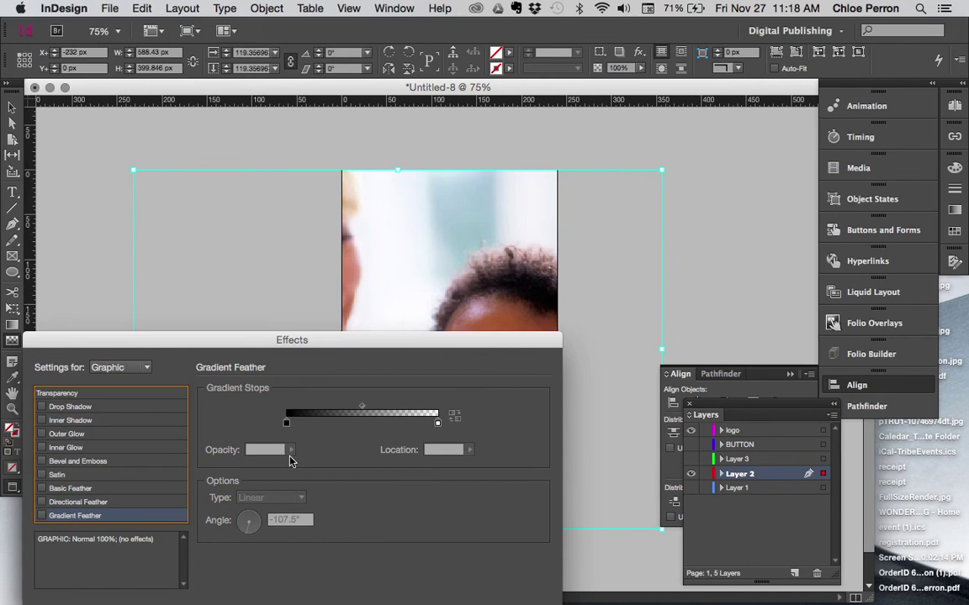
pyautogui.press('Return')
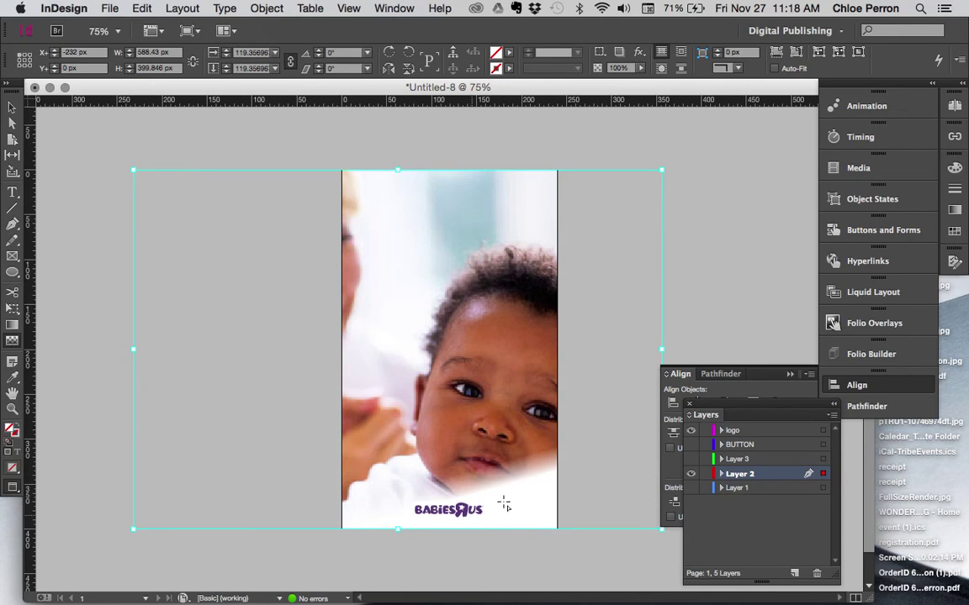
# - Hide Layer 2, show Layer 1 and select its baby photo behind the logo
pyautogui.click(690, 475)
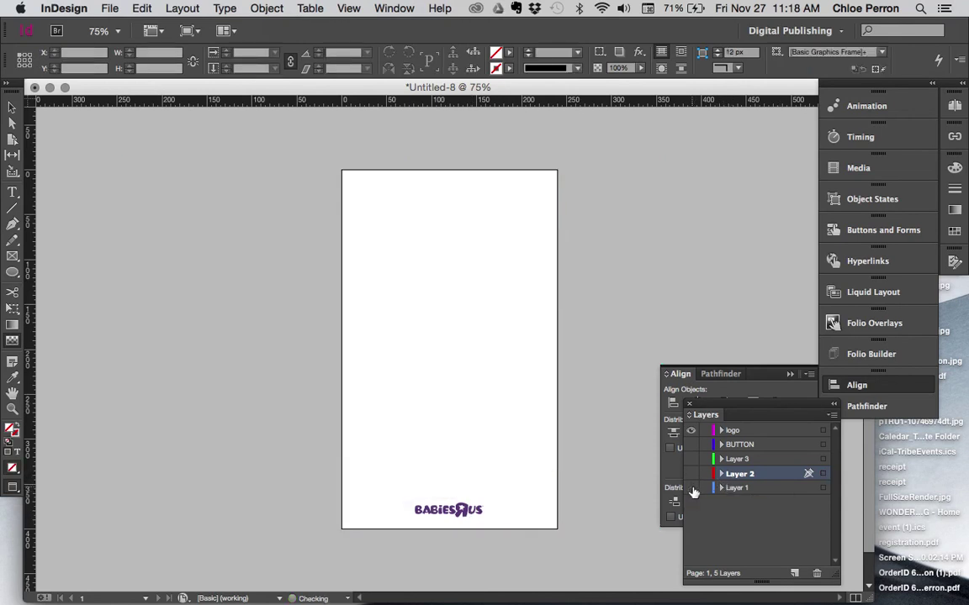
pyautogui.click(690, 474)
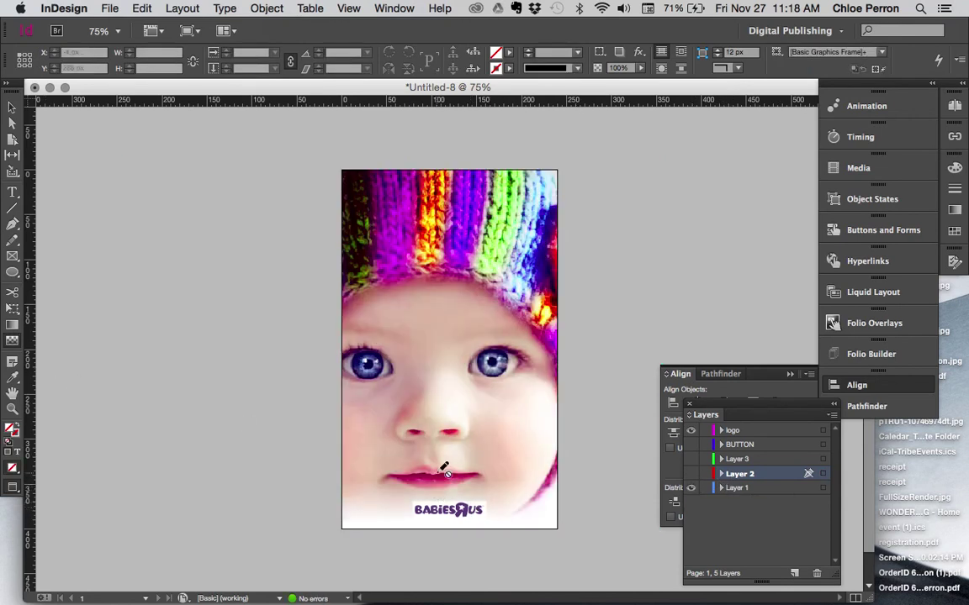
pyautogui.click(736, 489)
pyautogui.click(592, 471)
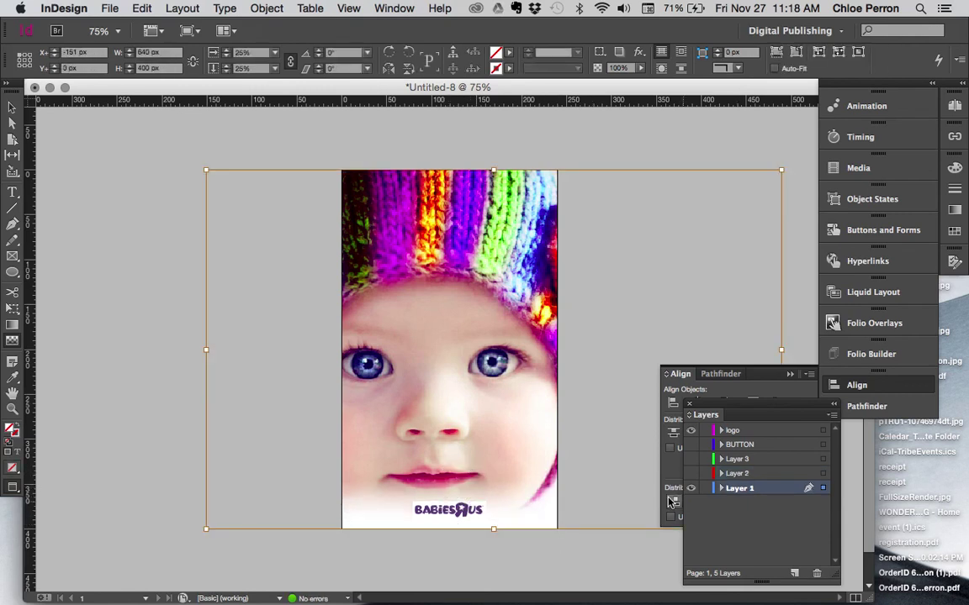
# - Make Layer 2, Layer 3 and the BUTTON layer visible again
pyautogui.click(691, 459)
pyautogui.click(691, 459)
pyautogui.click(692, 473)
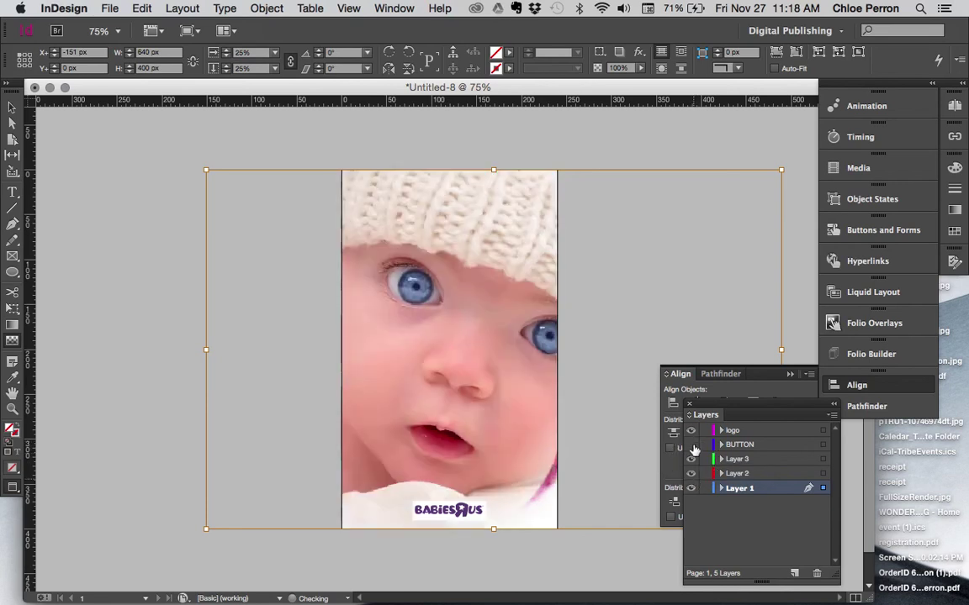
pyautogui.click(691, 459)
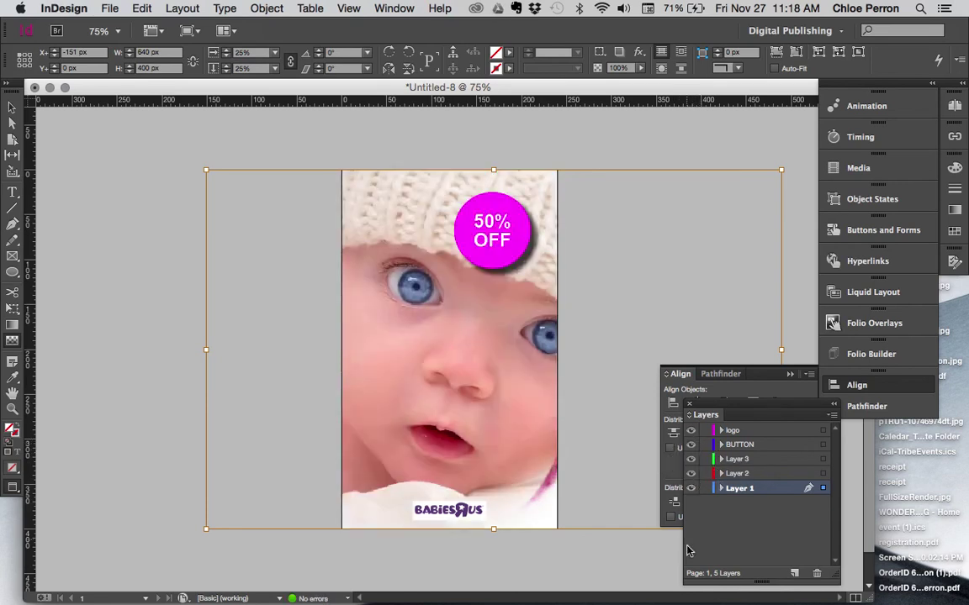
# - Play the banner's photo animation in the SWF Preview and close it
pyautogui.click(866, 106)
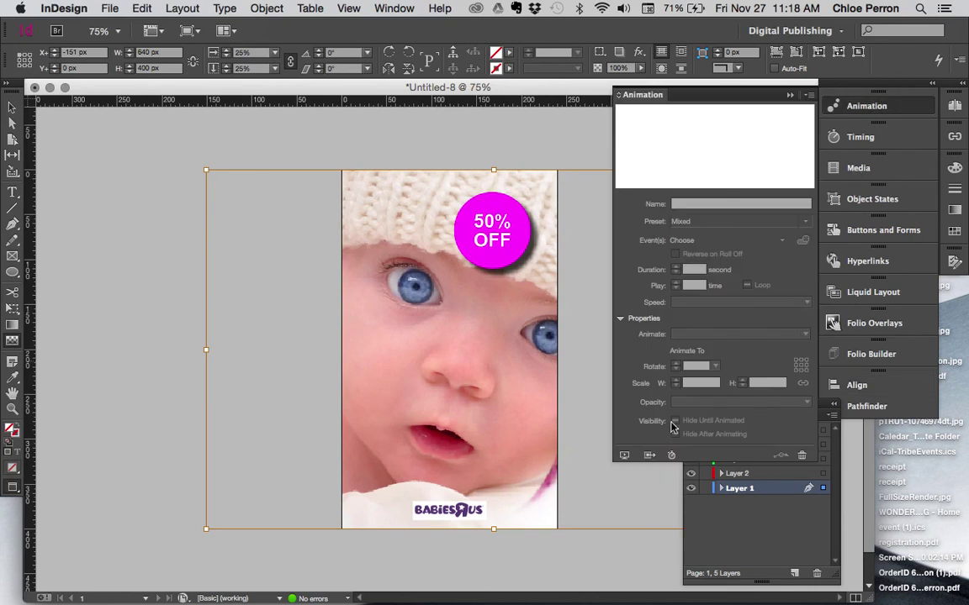
pyautogui.click(624, 455)
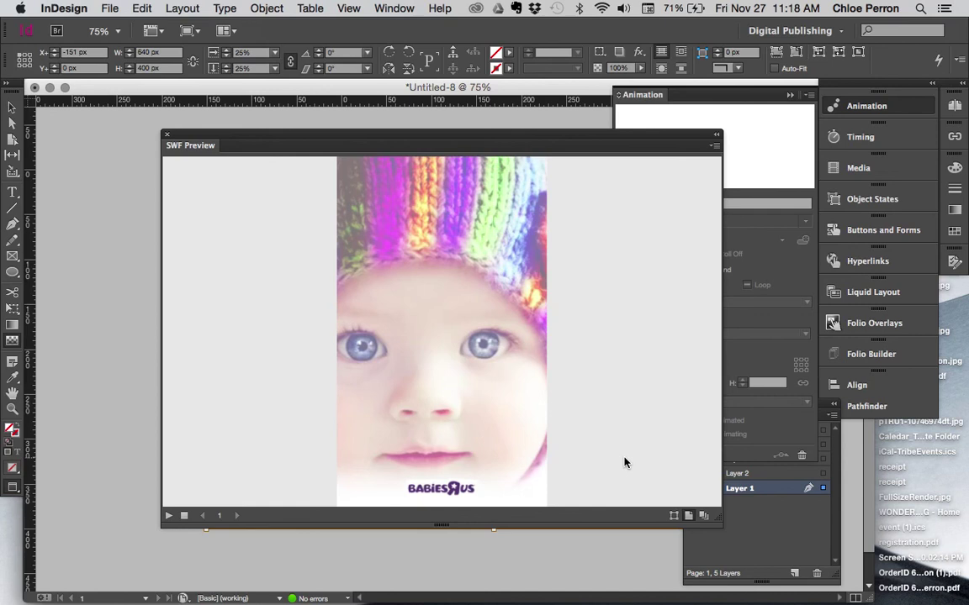
pyautogui.click(167, 137)
pyautogui.click(749, 507)
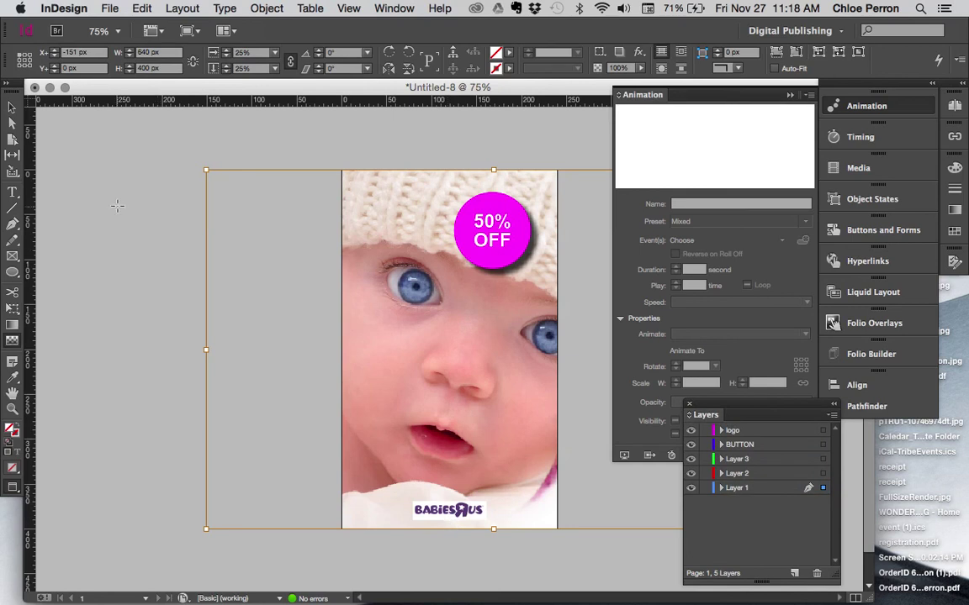
# - Apply the Fade In animation preset to the Babies R Us logo and enable Hide Until Animated
pyautogui.click(11, 106)
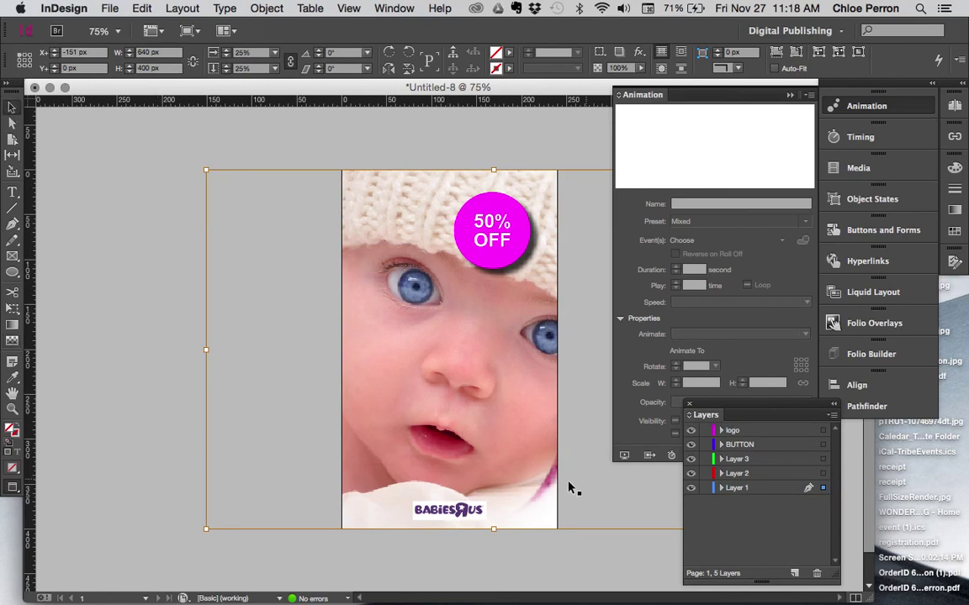
pyautogui.click(469, 513)
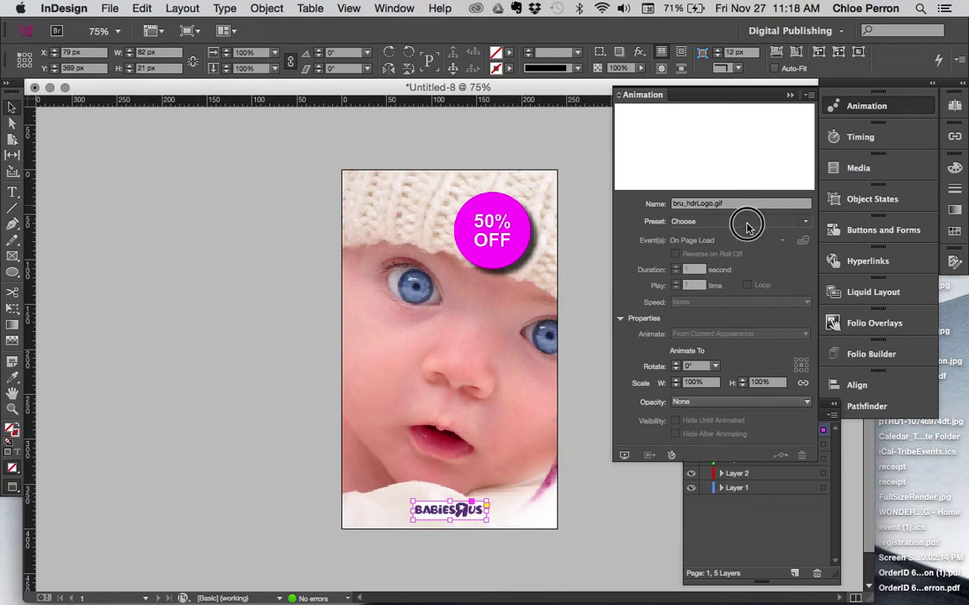
pyautogui.click(801, 222)
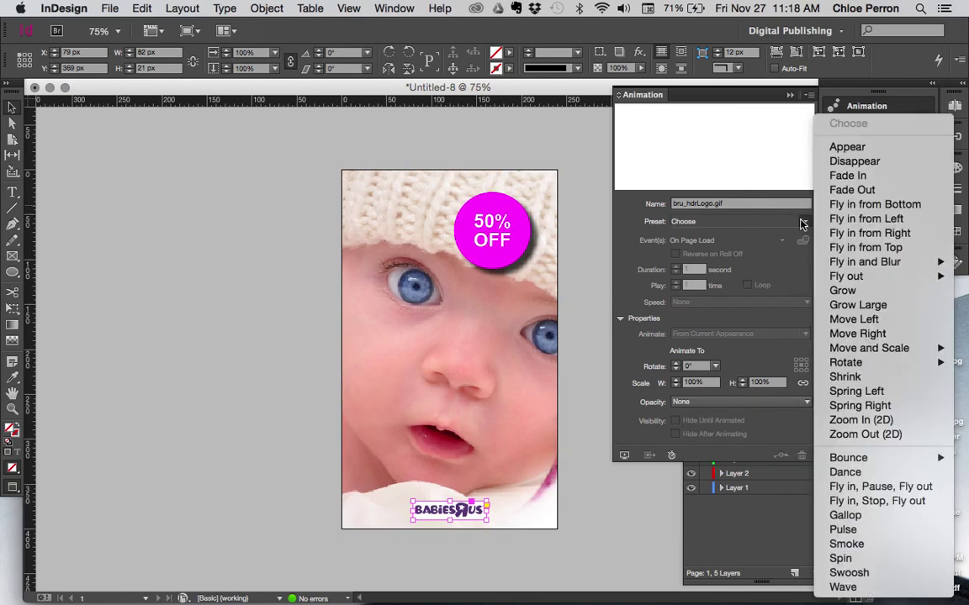
pyautogui.click(847, 176)
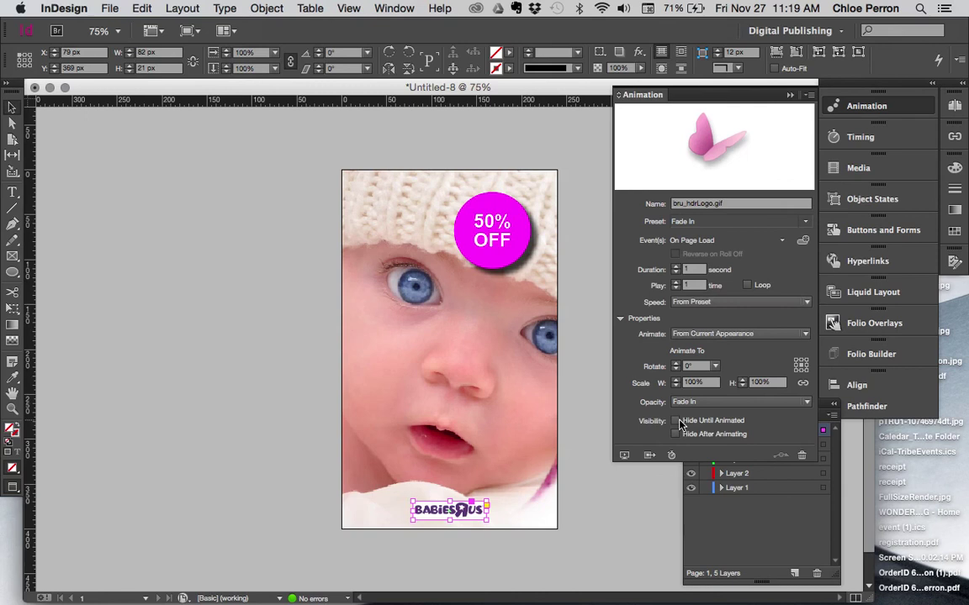
pyautogui.click(677, 420)
# - Preview the banner again to check when the animated logo appears, and close the preview
pyautogui.click(625, 456)
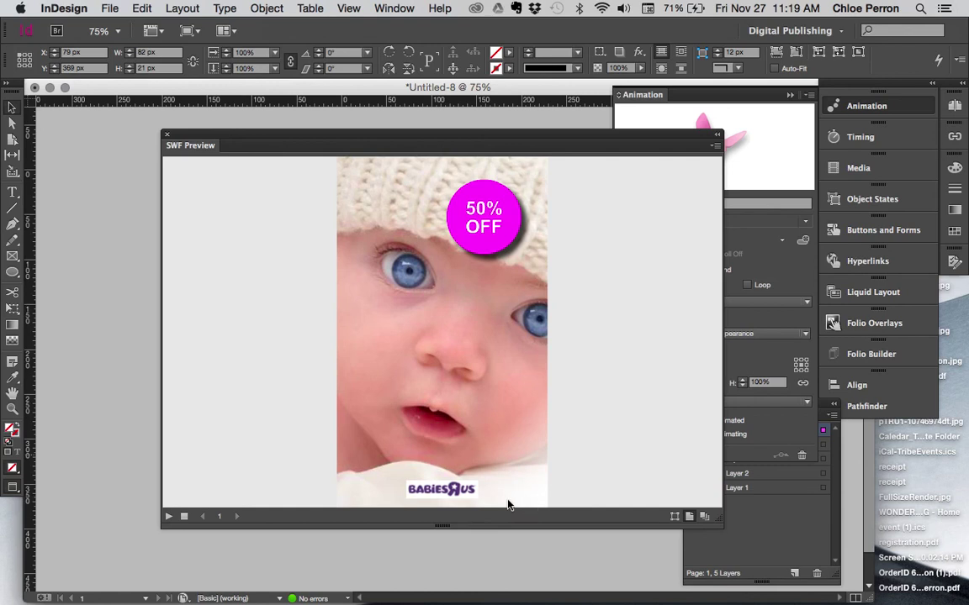
pyautogui.click(167, 135)
pyautogui.press('super+Tab')
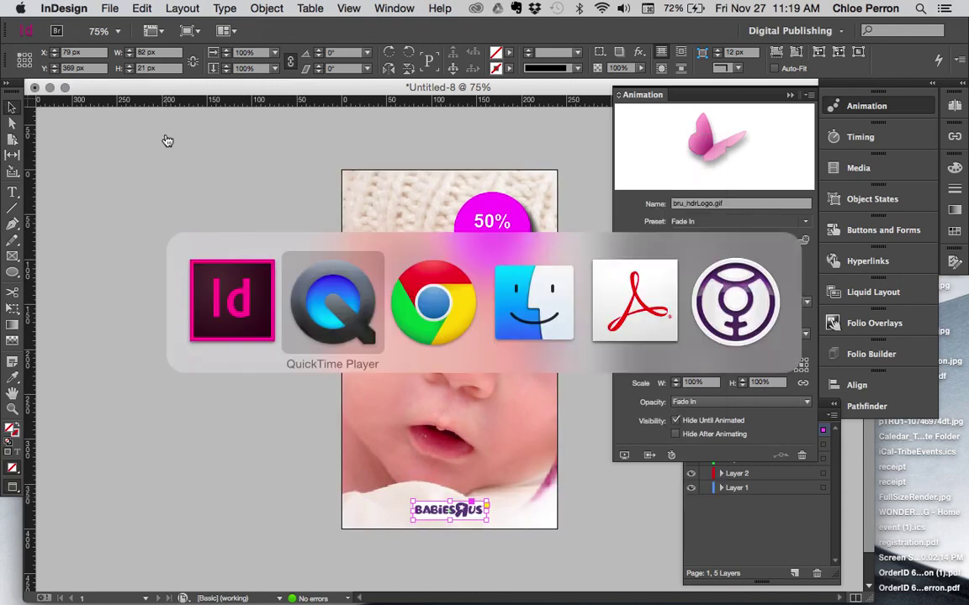